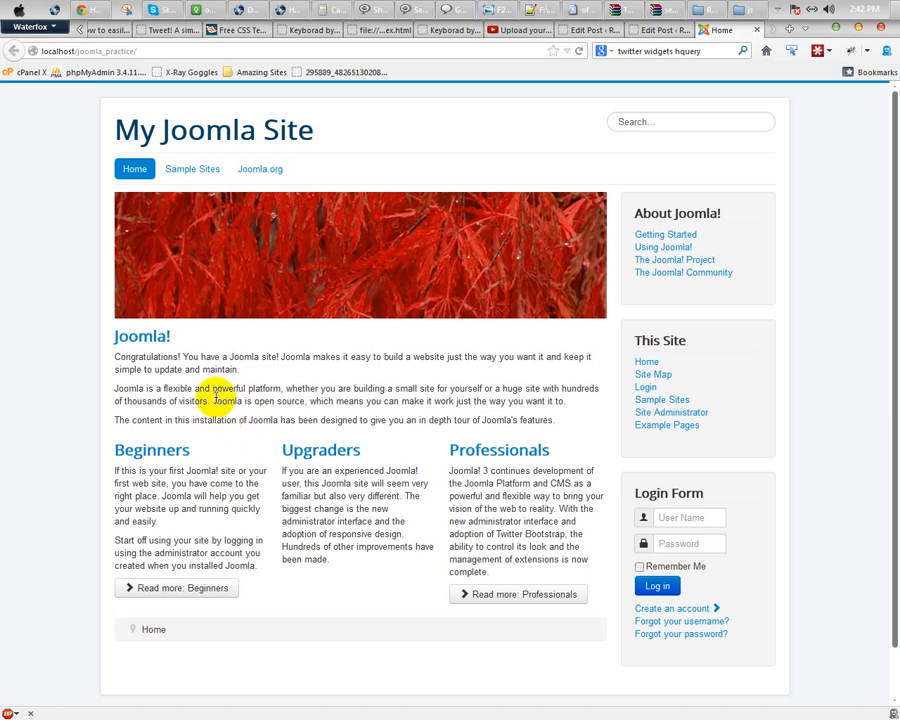
{"action": "left_click_drag", "start_coordinate": [222, 355], "coordinate": [233, 404]}
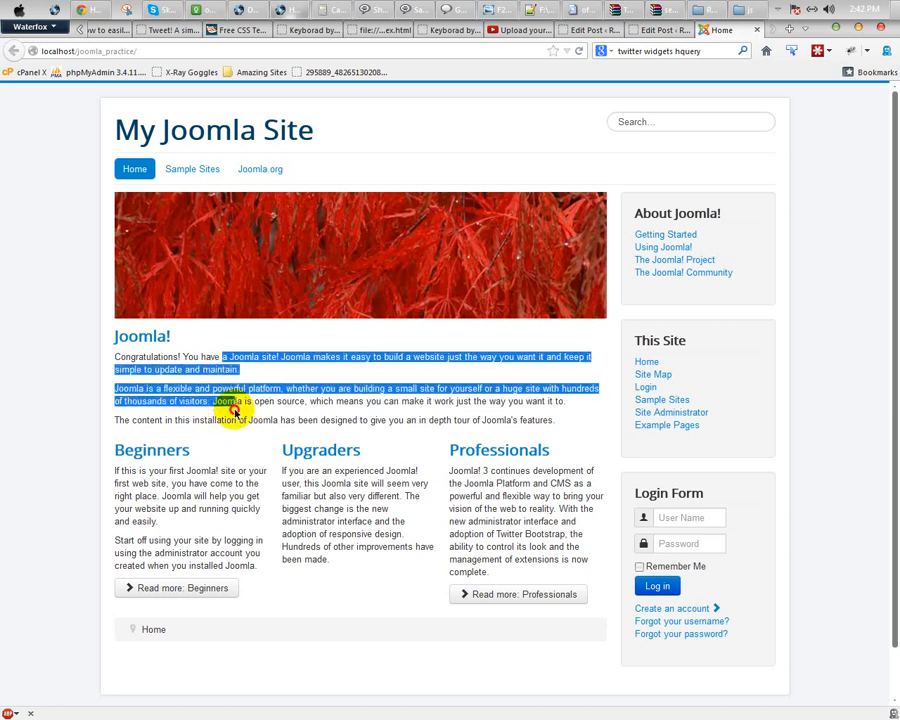
{"action": "left_click", "coordinate": [277, 415]}
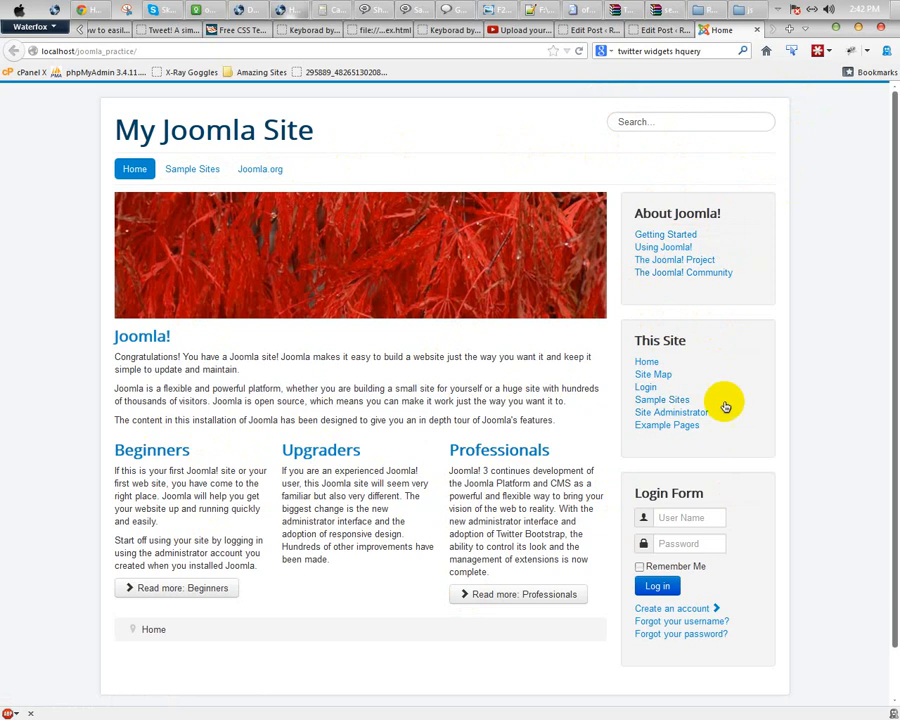
{"action": "scroll", "coordinate": [454, 595], "scroll_direction": "down", "scroll_amount": 1}
{"action": "scroll", "coordinate": [380, 594], "scroll_direction": "up", "scroll_amount": 1}
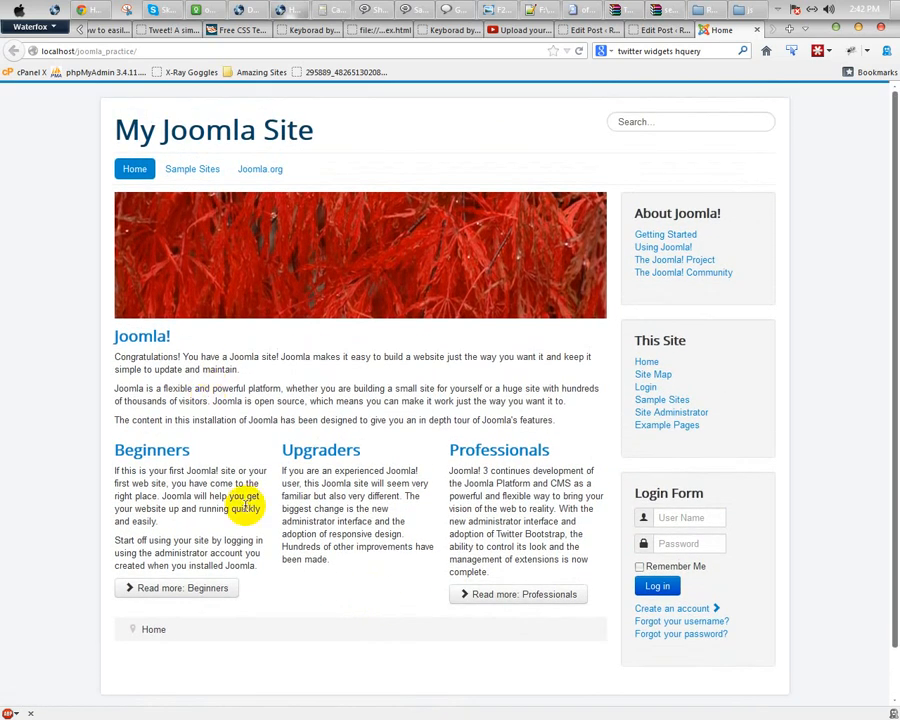
Step: Go to the site's administrator login page at localhost/joomla_practice/administrator
{"action": "left_click", "coordinate": [165, 51]}
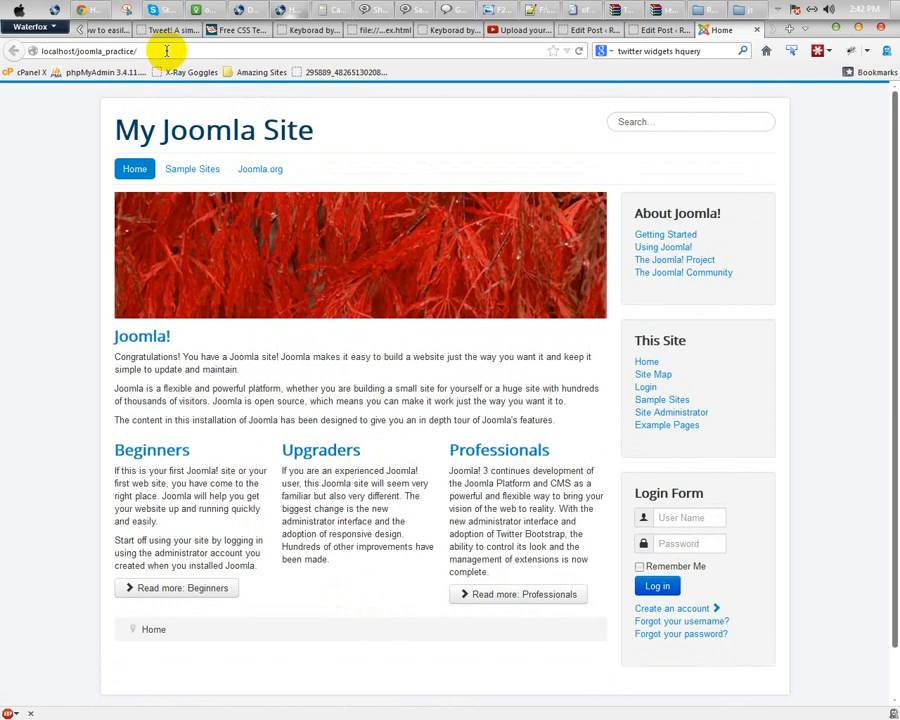
{"action": "type", "text": "administrator"}
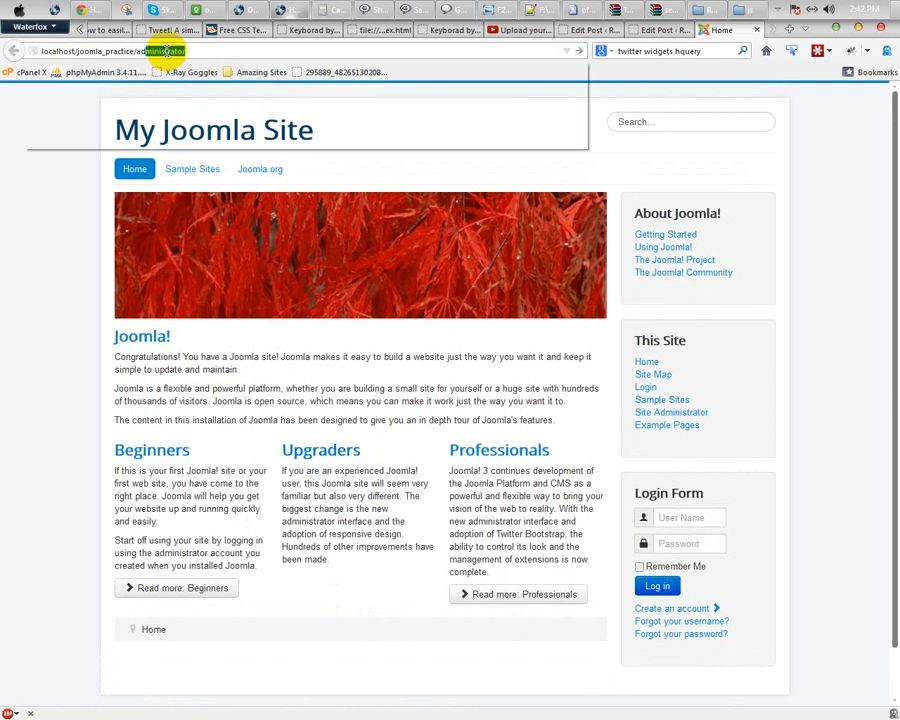
{"action": "key", "text": "Return"}
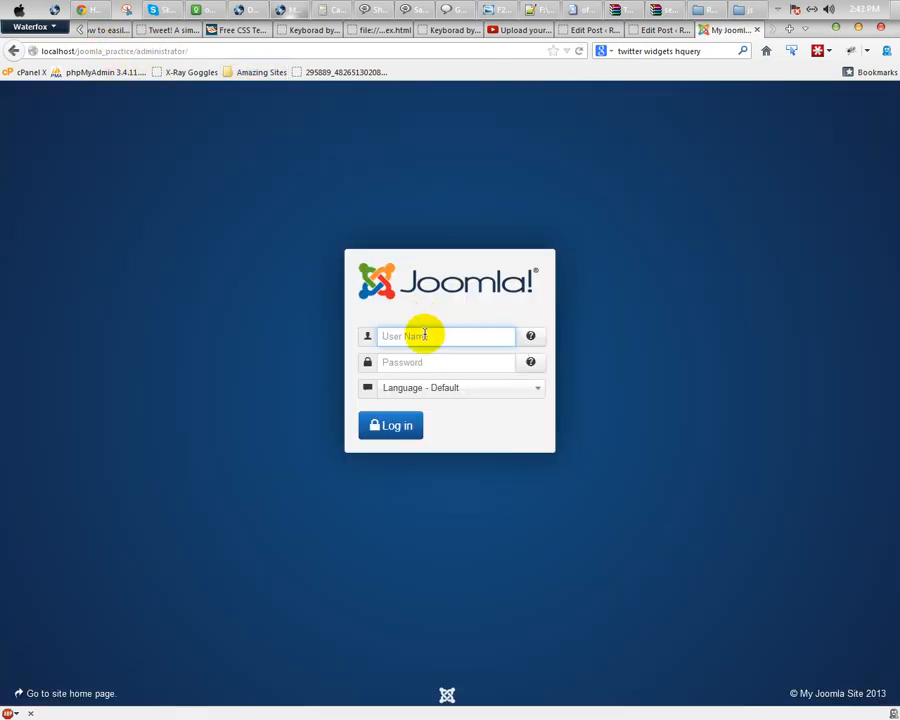
Step: Log in to the Joomla administration with the administrator's user name and password, keeping the default language
{"action": "left_click", "coordinate": [424, 335]}
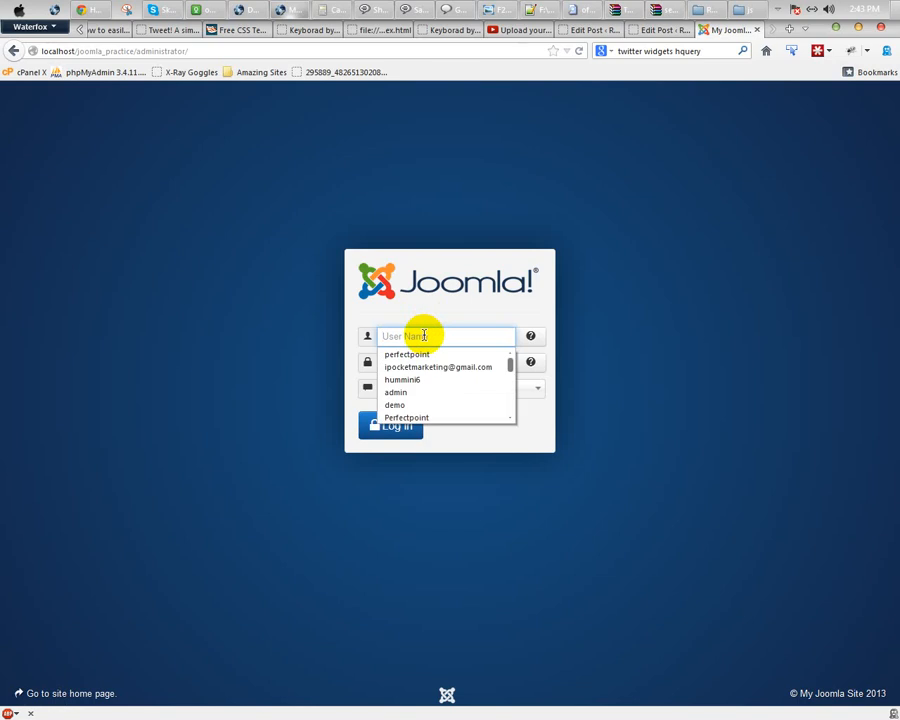
{"action": "type", "text": "rasel"}
{"action": "key", "text": "Tab"}
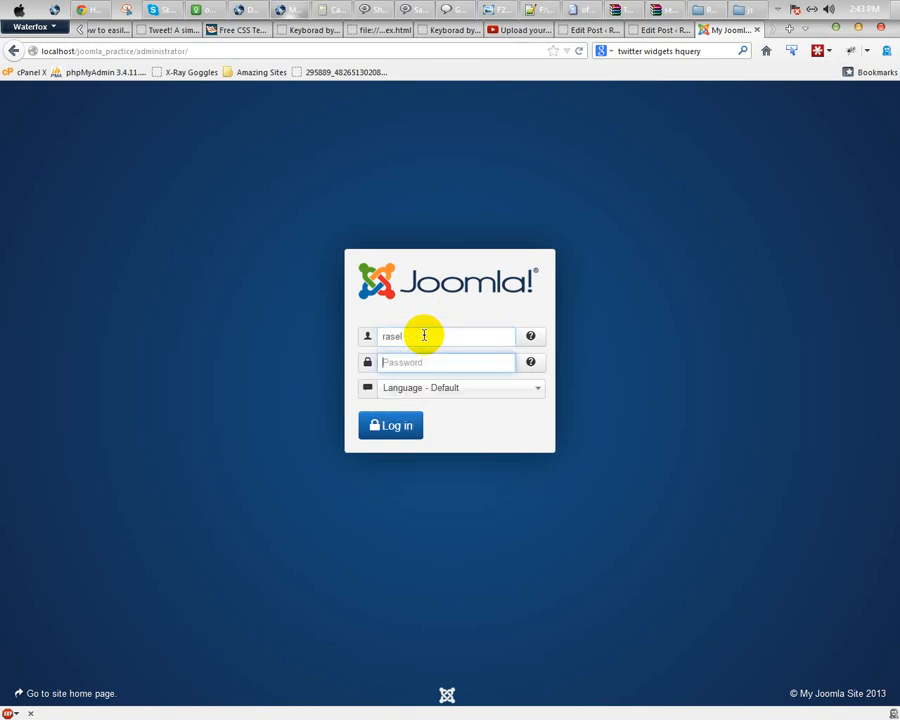
{"action": "left_click", "coordinate": [403, 427]}
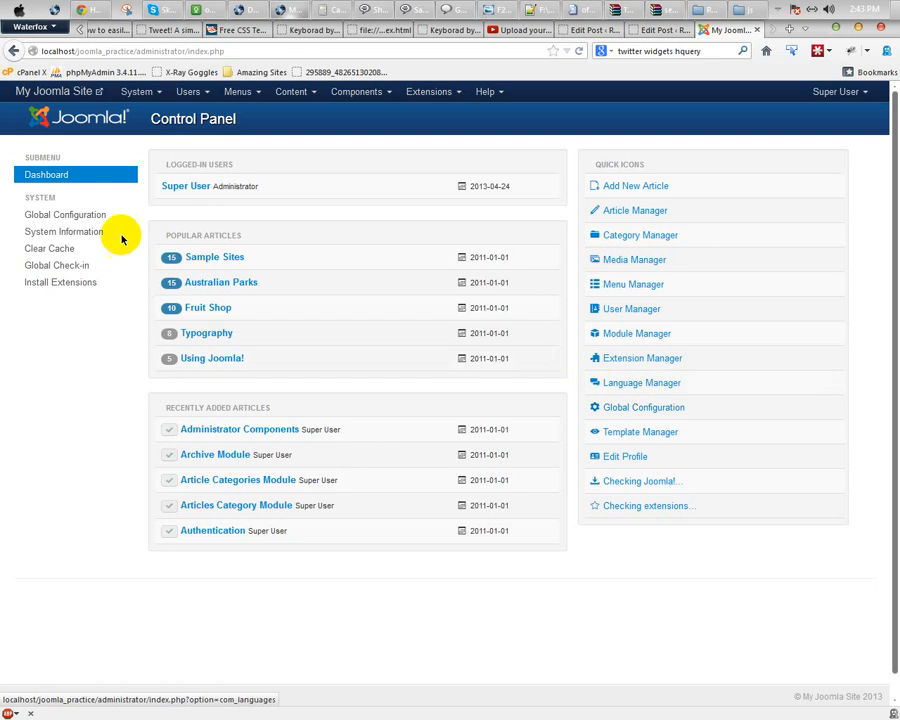
Step: Open the Global Configuration of the Joomla site
{"action": "left_click", "coordinate": [158, 93]}
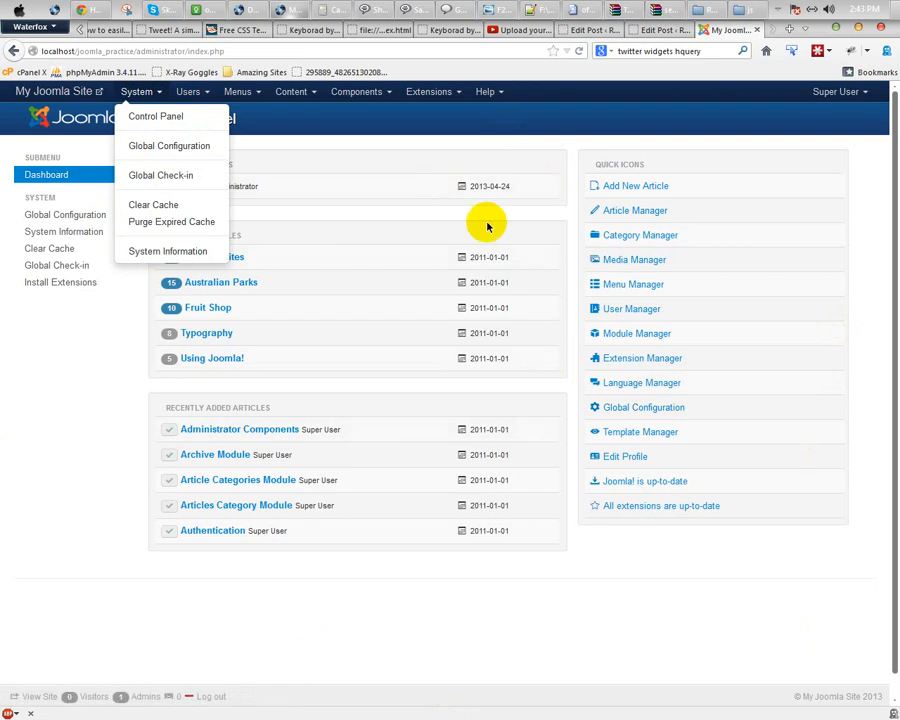
{"action": "left_click", "coordinate": [175, 150]}
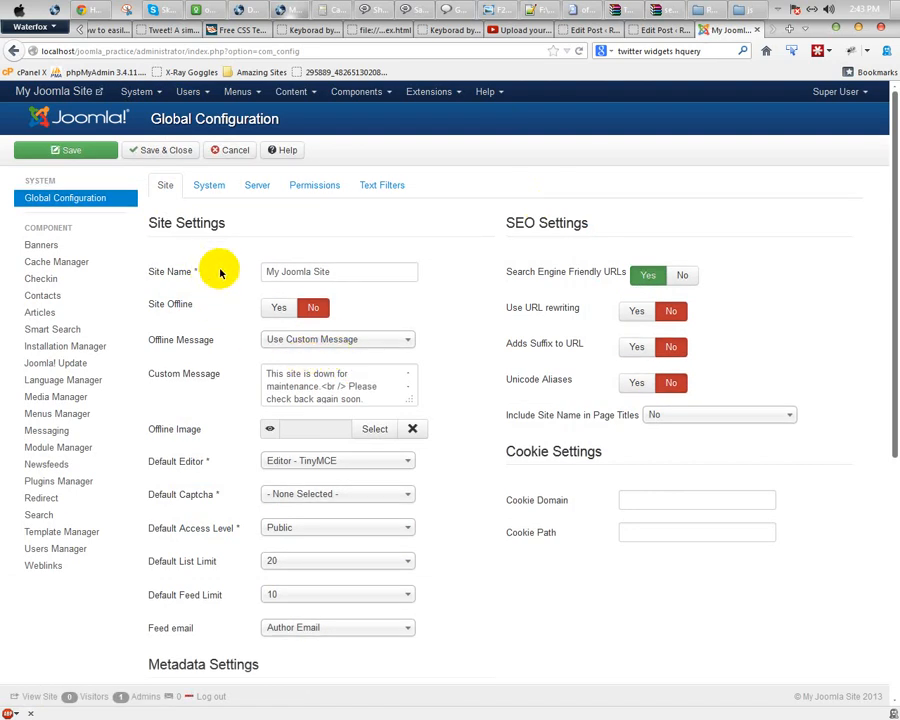
Step: Examine the site name and the available offline message and default editor options in the site settings
{"action": "left_click", "coordinate": [372, 274]}
{"action": "left_click_drag", "start_coordinate": [358, 271], "coordinate": [233, 263]}
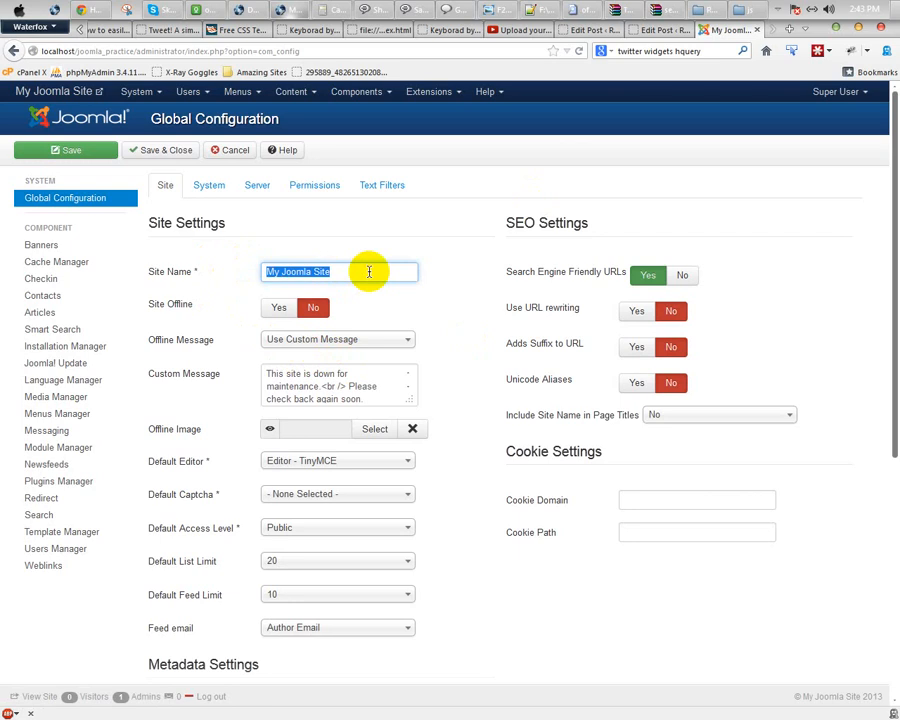
{"action": "left_click", "coordinate": [312, 340]}
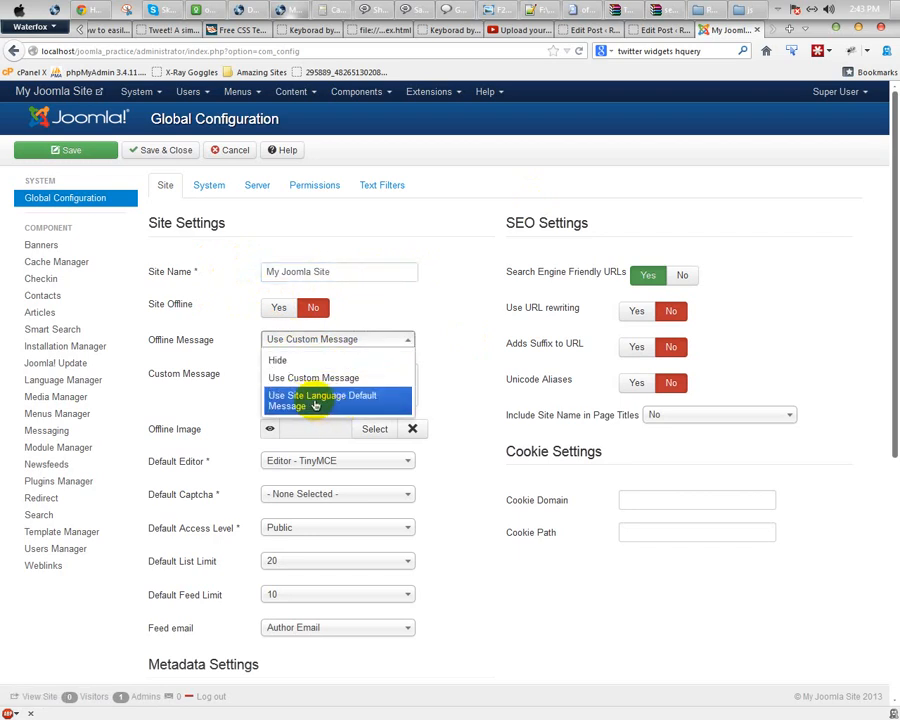
{"action": "left_click", "coordinate": [325, 345]}
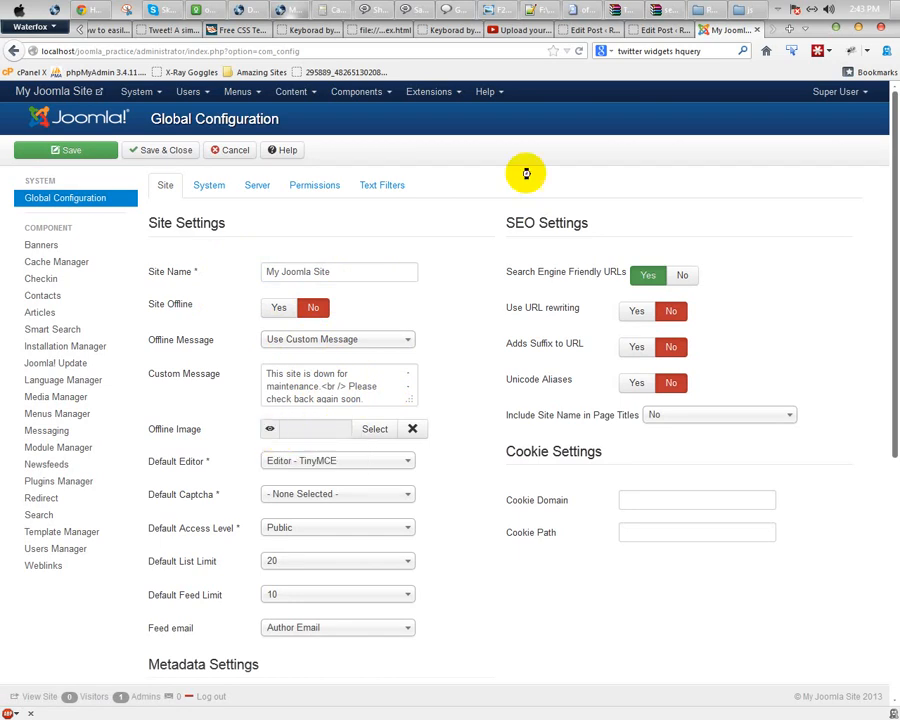
{"action": "left_click", "coordinate": [343, 465]}
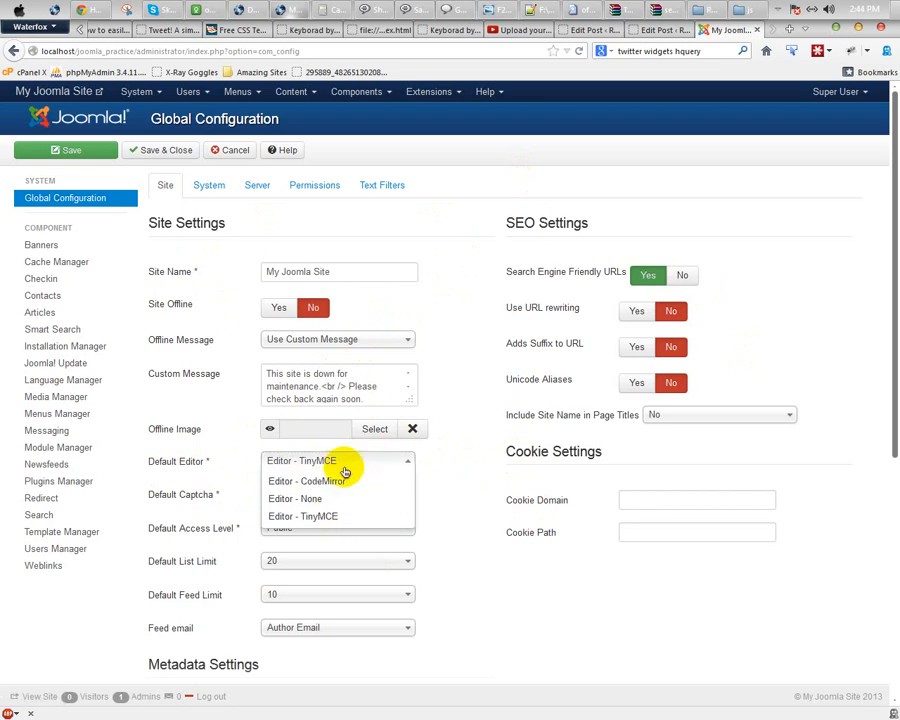
{"action": "left_click", "coordinate": [470, 501]}
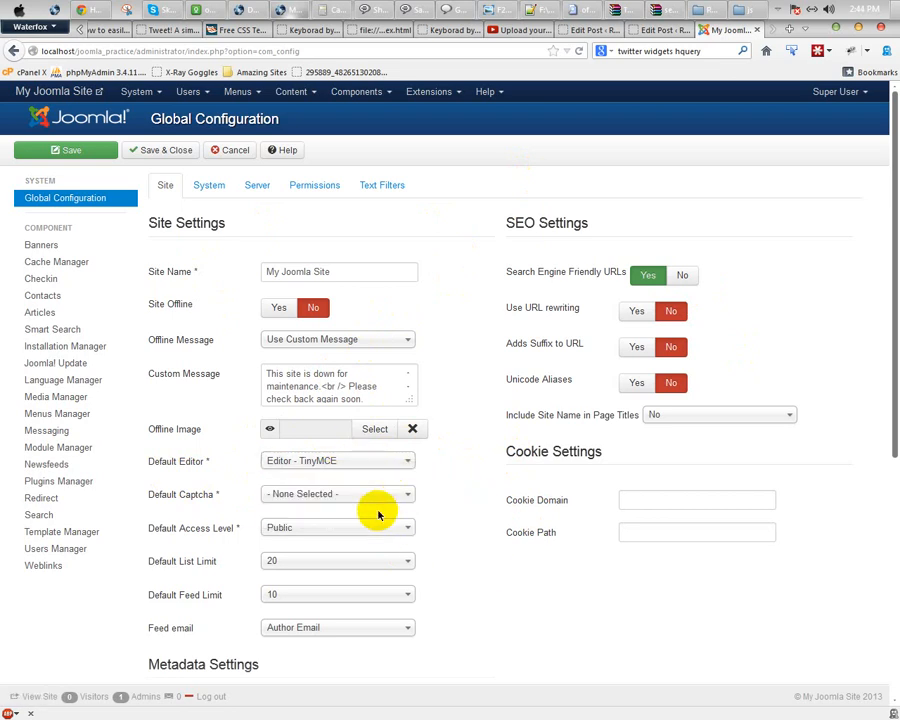
Step: Set the default captcha to Captcha - ReCaptcha and check the available default access levels
{"action": "left_click", "coordinate": [320, 502]}
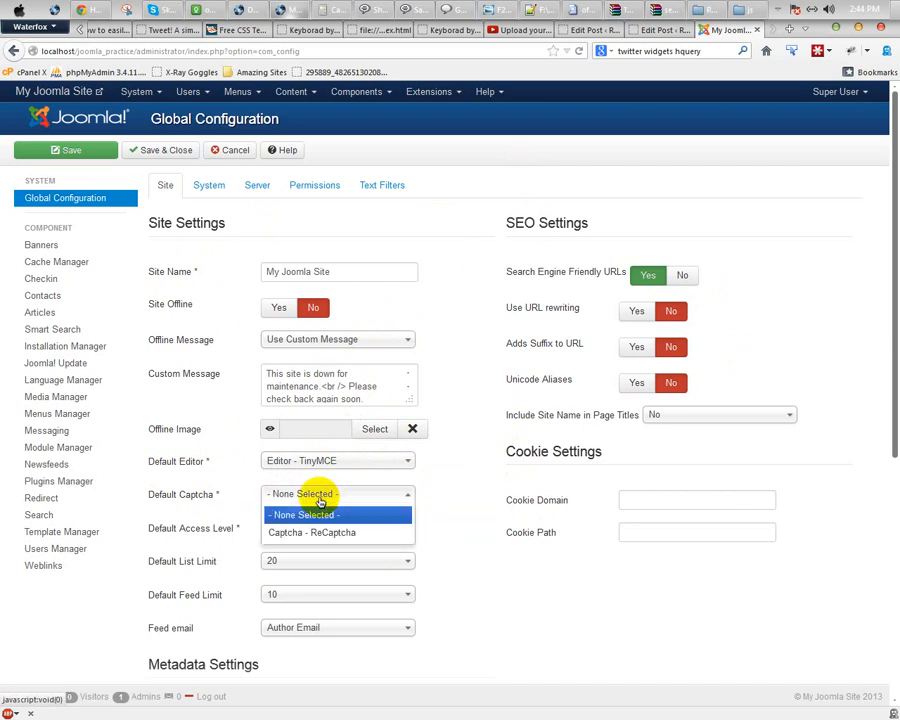
{"action": "left_click", "coordinate": [316, 535]}
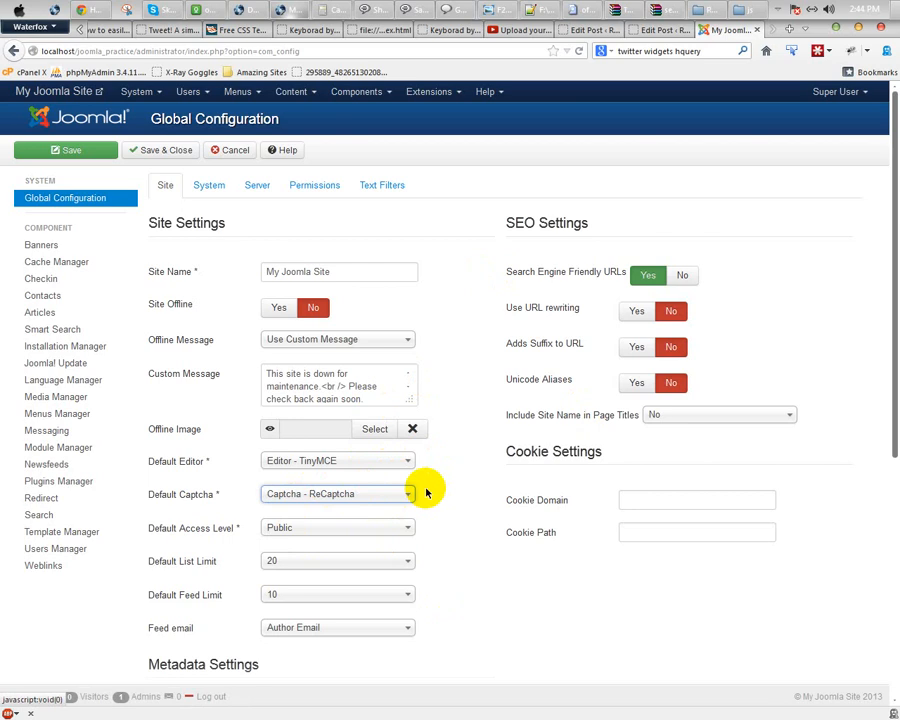
{"action": "left_click", "coordinate": [307, 532]}
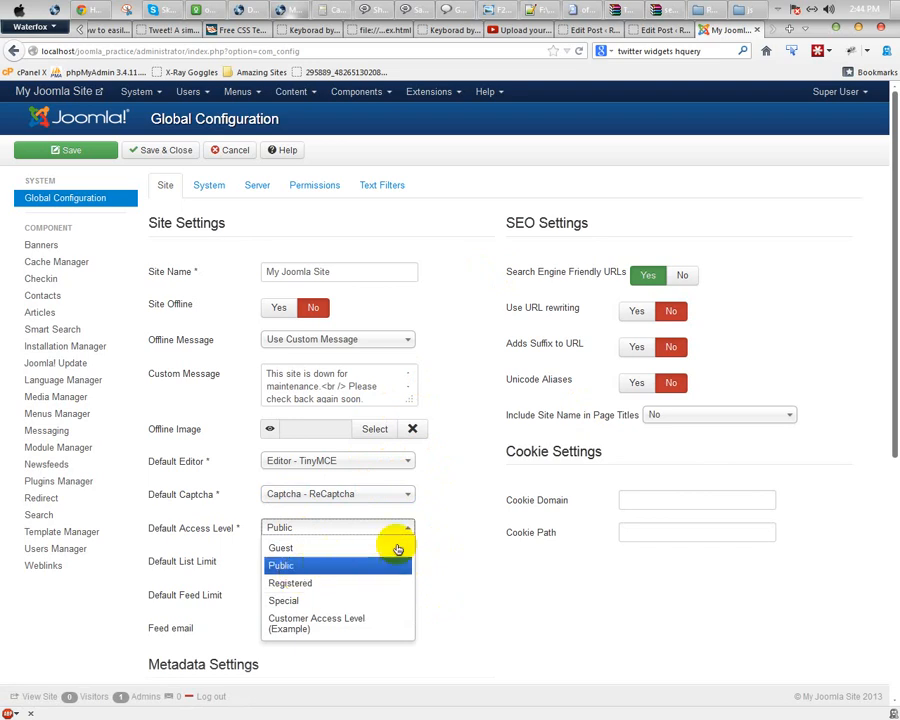
{"action": "left_click", "coordinate": [448, 535]}
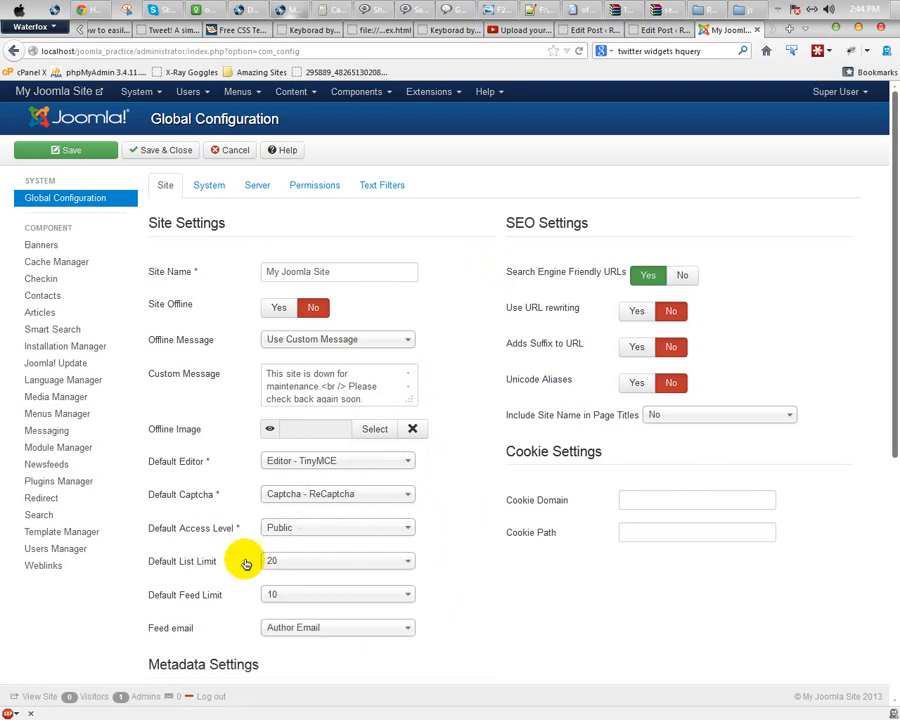
Step: Set the default list limit to 100 in the site settings
{"action": "left_click", "coordinate": [288, 563]}
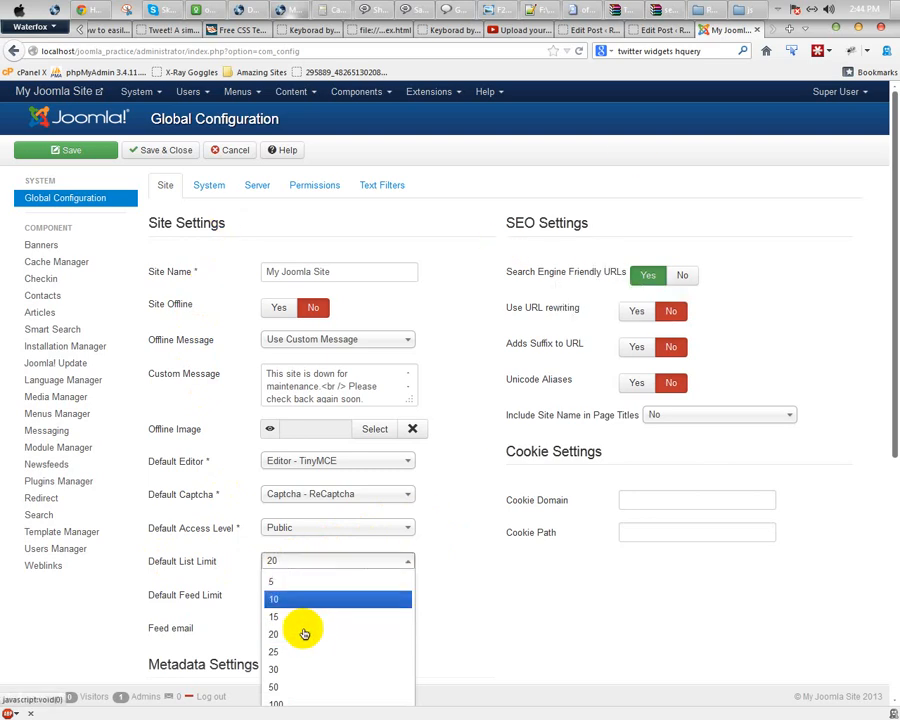
{"action": "scroll", "coordinate": [452, 545], "scroll_direction": "down", "scroll_amount": 3}
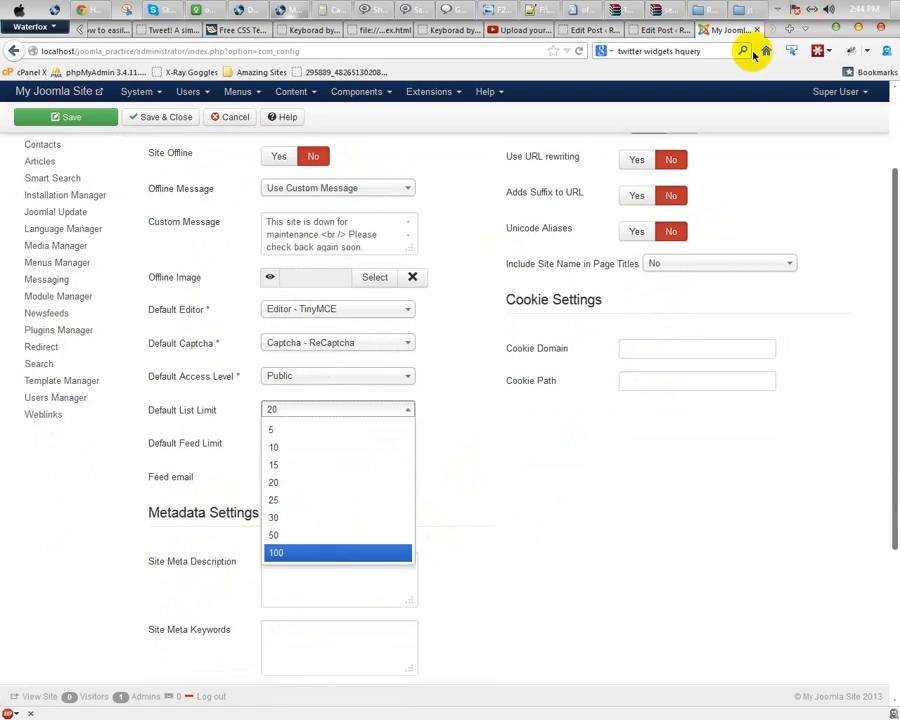
{"action": "left_click", "coordinate": [778, 14]}
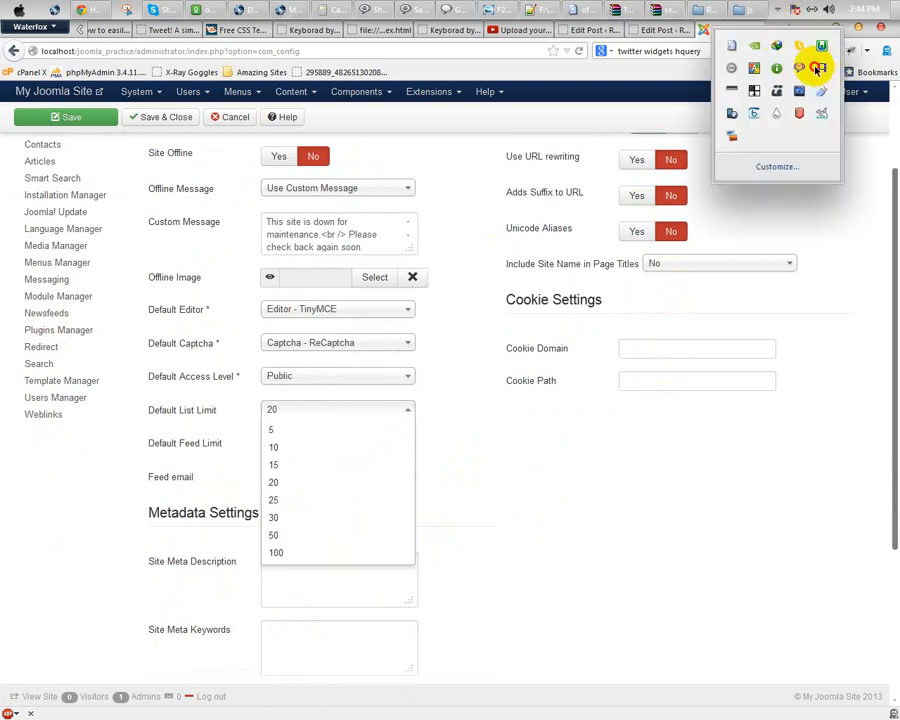
{"action": "left_click", "coordinate": [817, 69]}
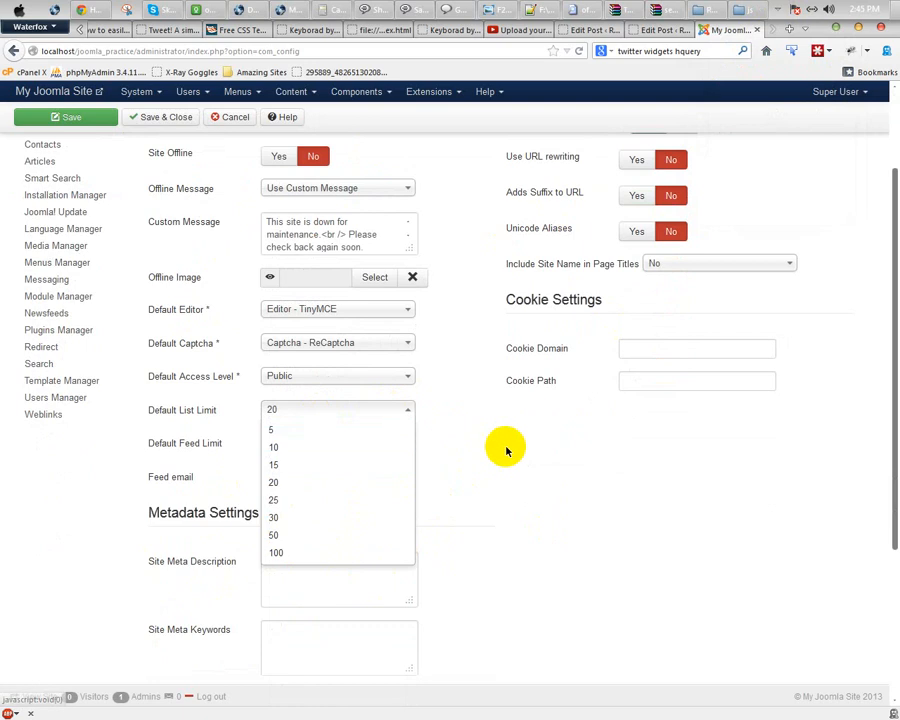
{"action": "left_click", "coordinate": [304, 410]}
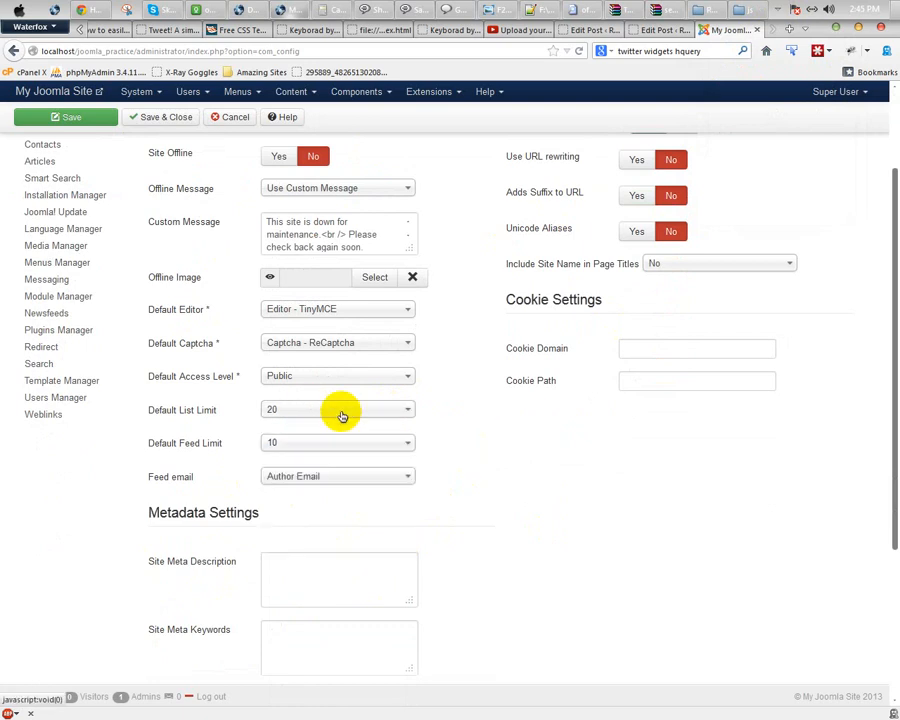
{"action": "left_click", "coordinate": [342, 412]}
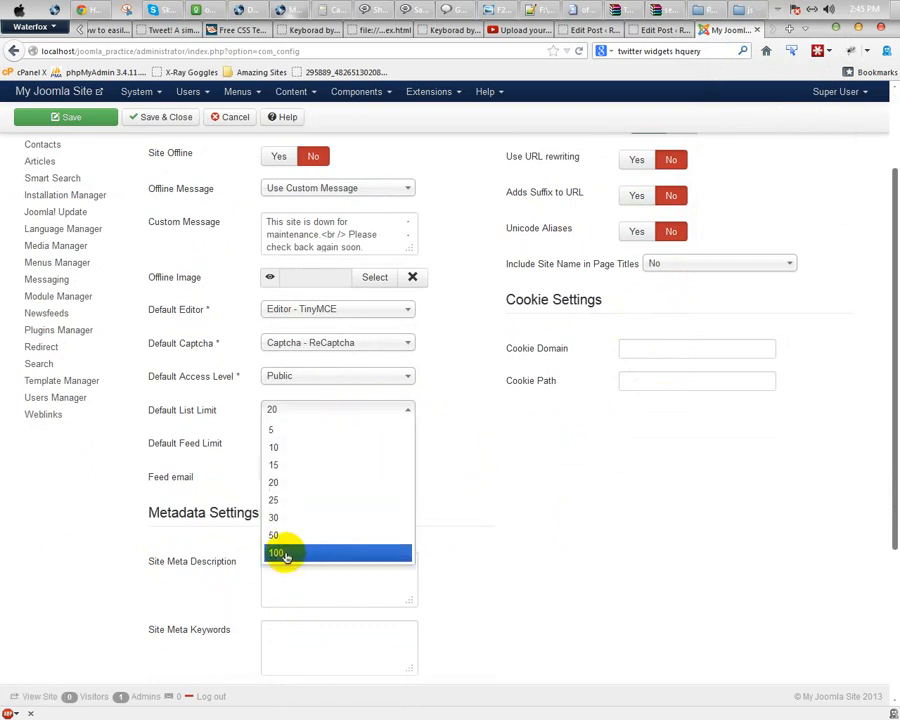
{"action": "left_click", "coordinate": [280, 553]}
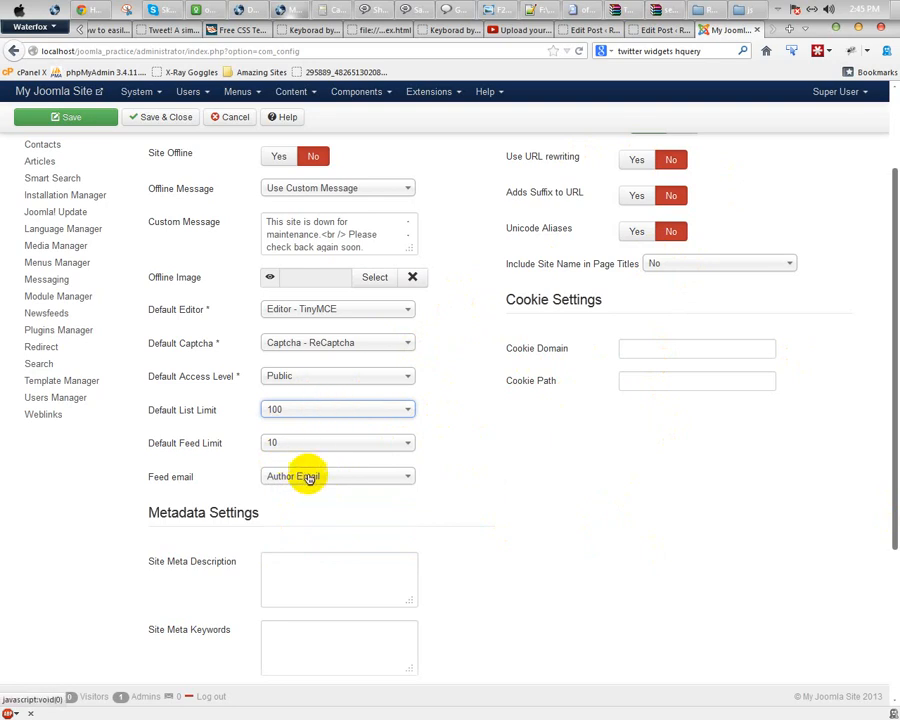
Step: Examine the metadata settings, including the available Robots options
{"action": "scroll", "coordinate": [496, 560], "scroll_direction": "down", "scroll_amount": 5}
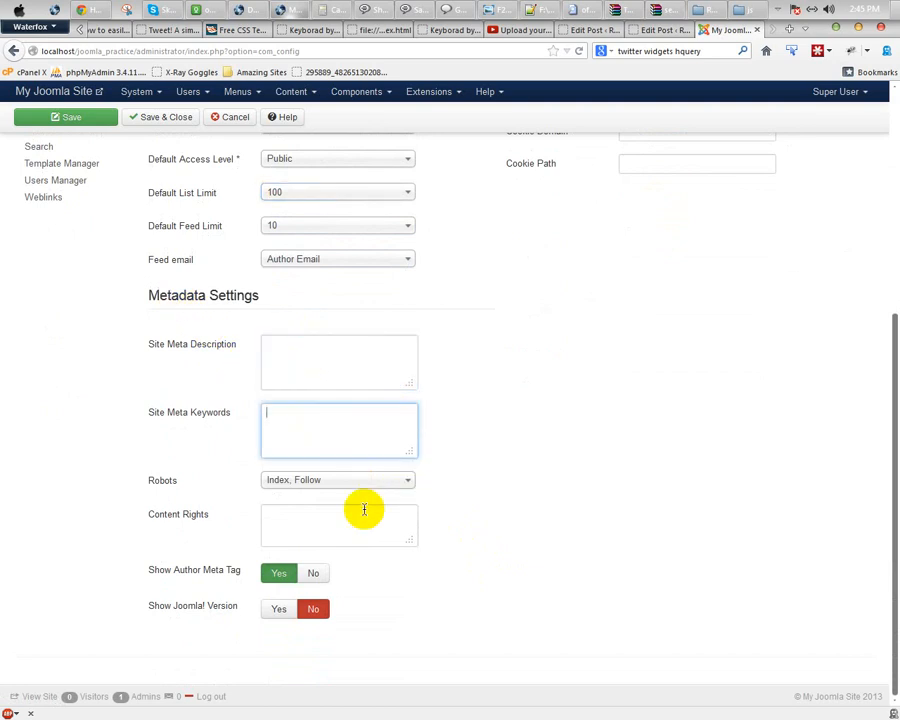
{"action": "left_click", "coordinate": [314, 483]}
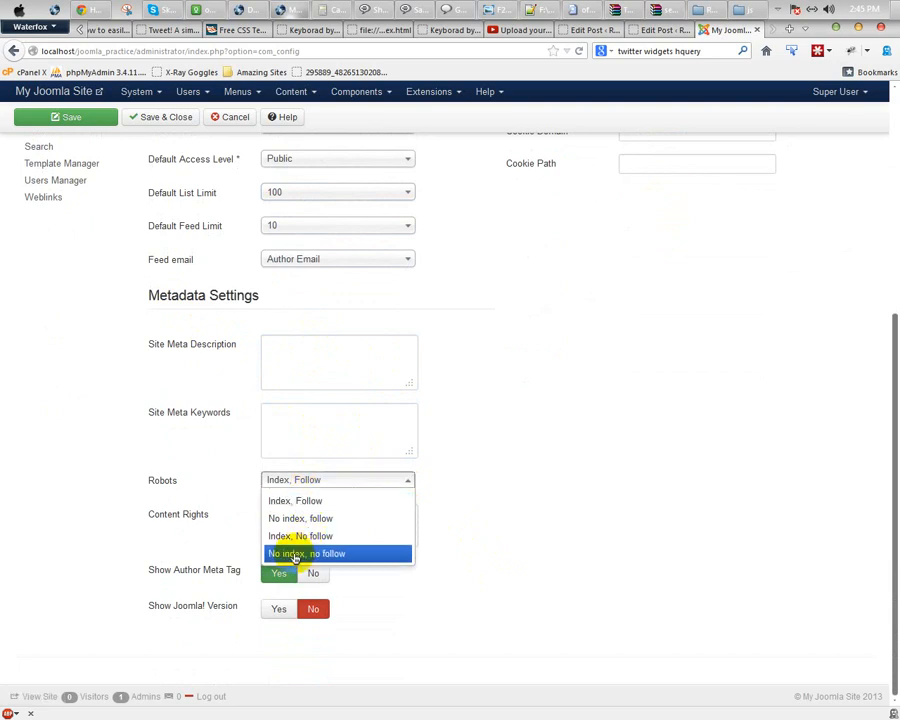
{"action": "left_click", "coordinate": [562, 442]}
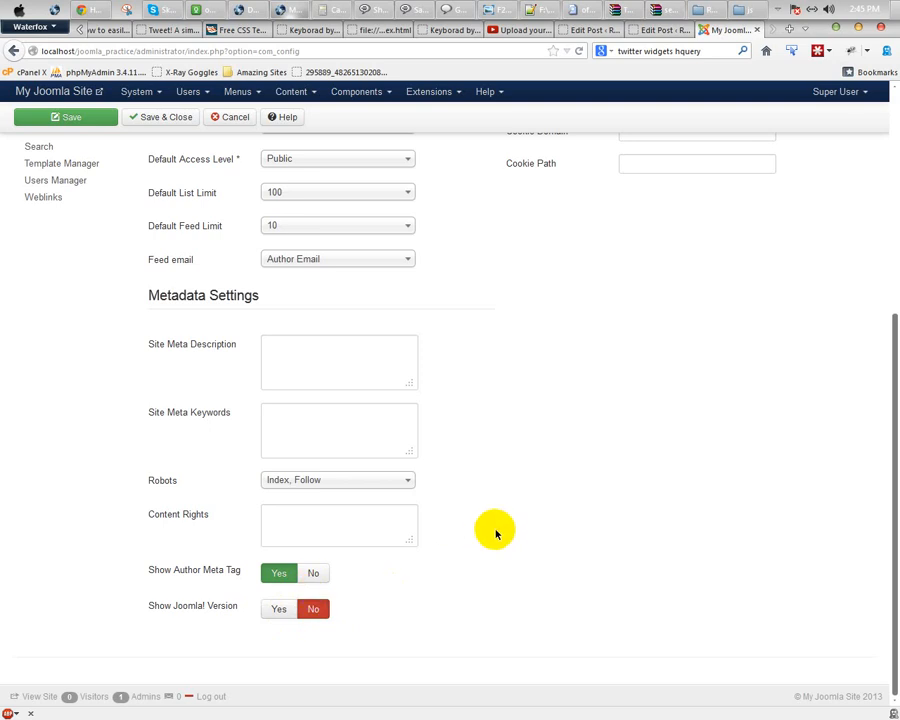
Step: Enable URL rewriting and the URL suffix in the SEO settings, and check the options for including the site name in page titles
{"action": "scroll", "coordinate": [495, 533], "scroll_direction": "up", "scroll_amount": 5}
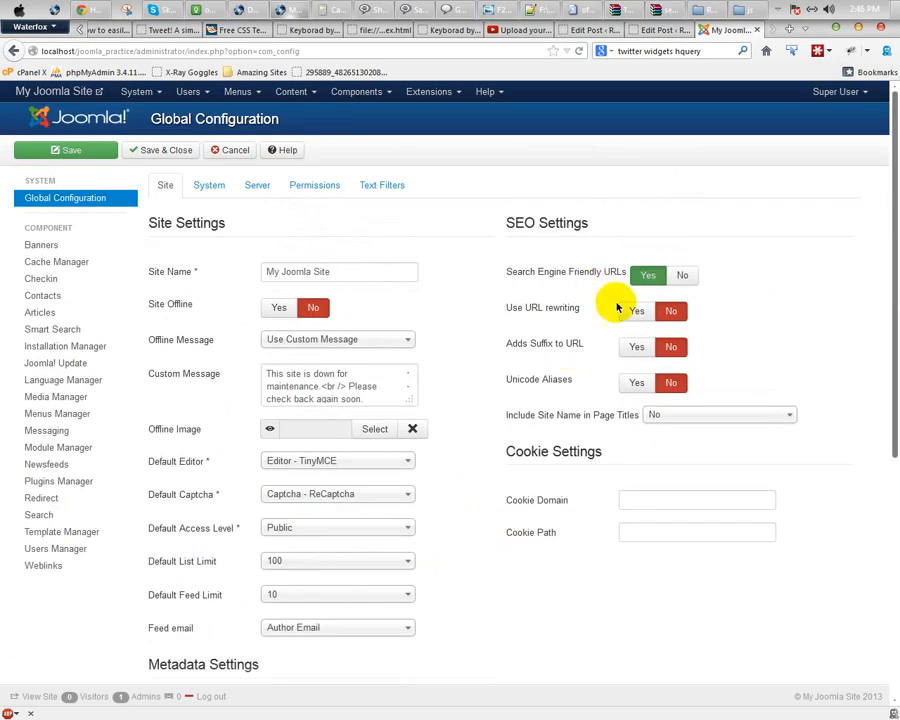
{"action": "left_click", "coordinate": [638, 311]}
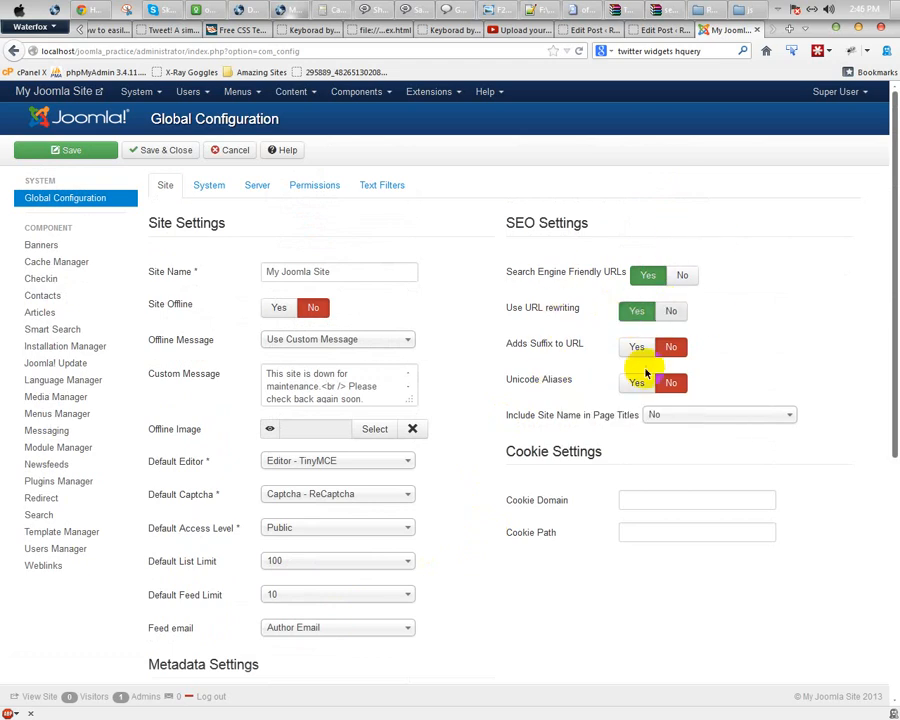
{"action": "left_click", "coordinate": [630, 344]}
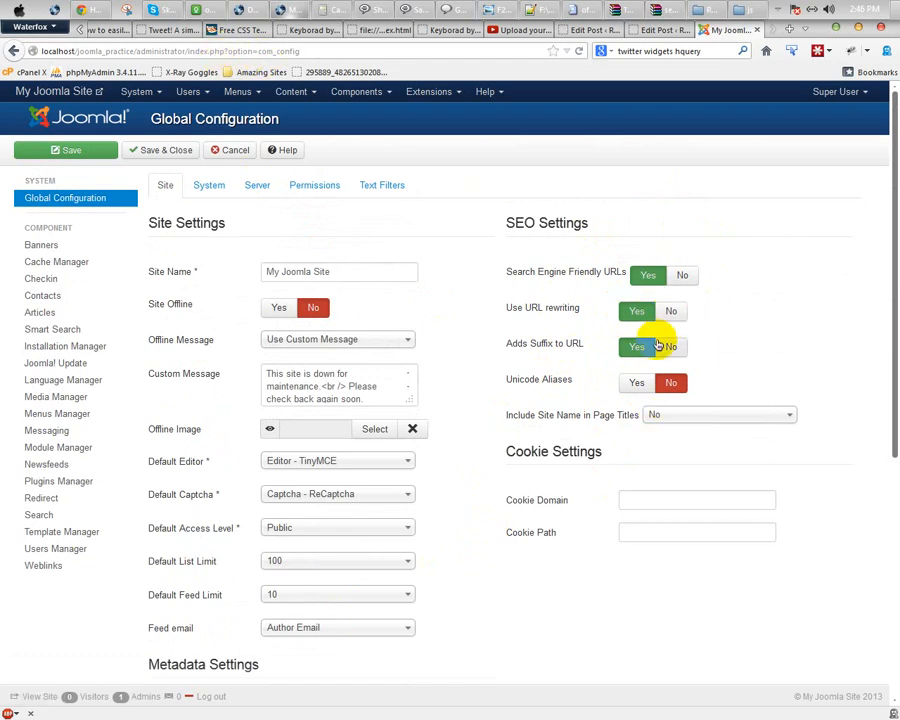
{"action": "left_click", "coordinate": [693, 420]}
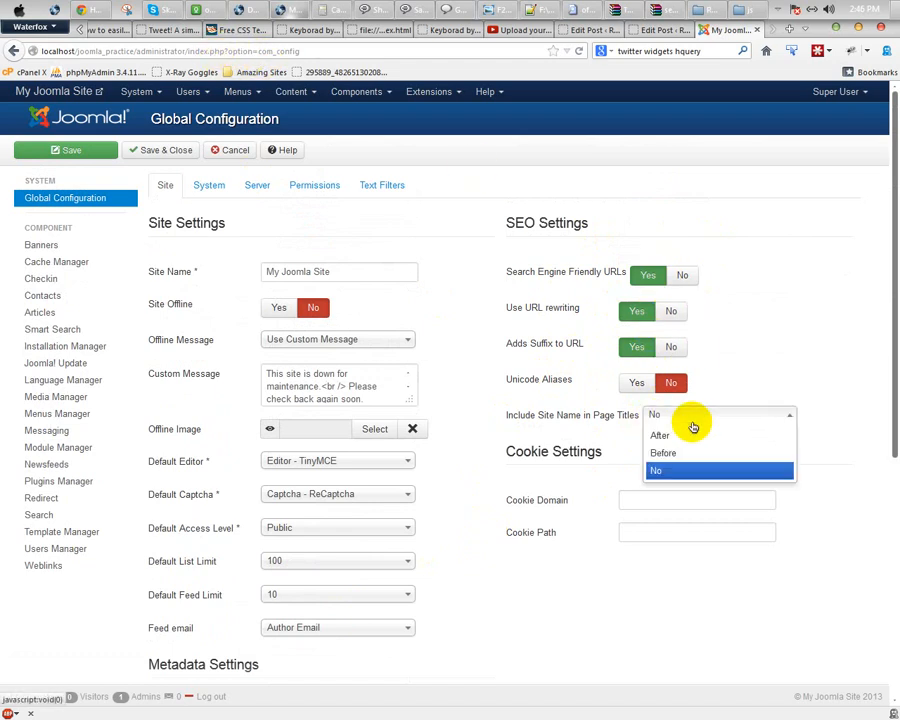
{"action": "left_click", "coordinate": [693, 424]}
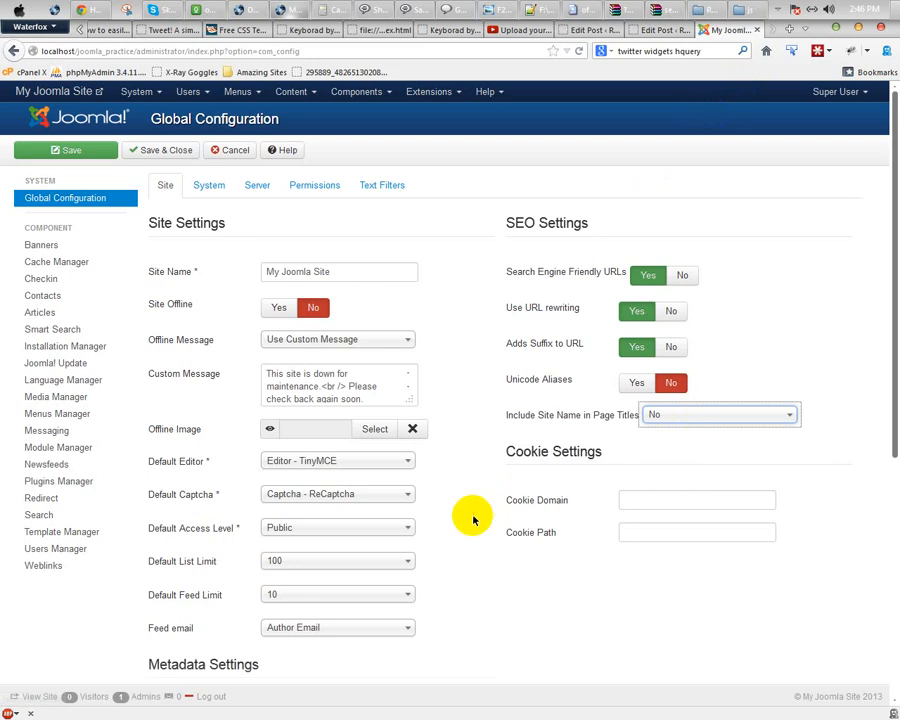
{"action": "left_click", "coordinate": [779, 12]}
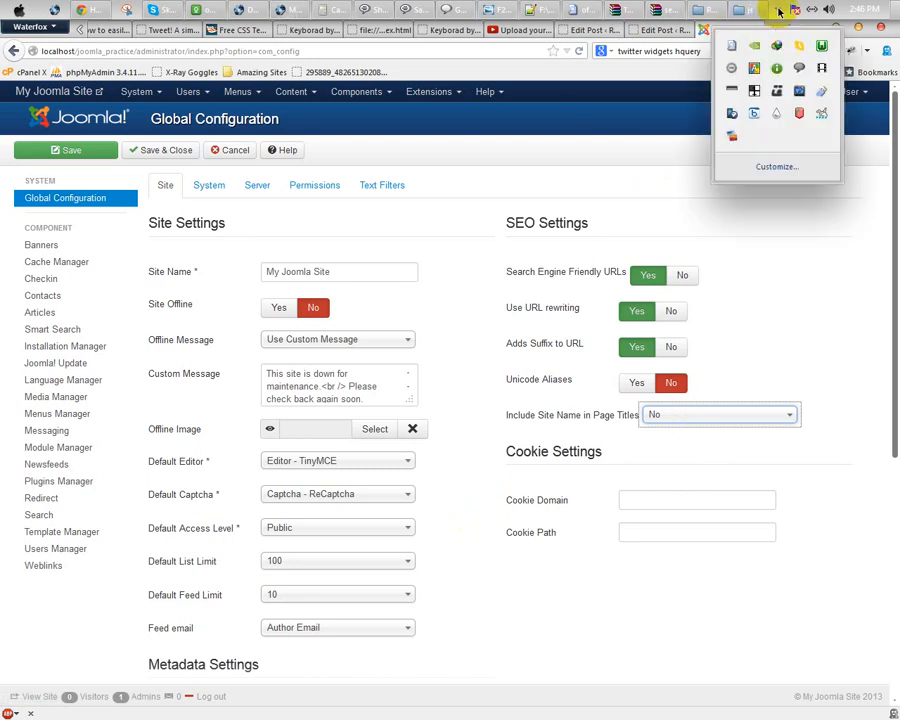
{"action": "left_click", "coordinate": [824, 70]}
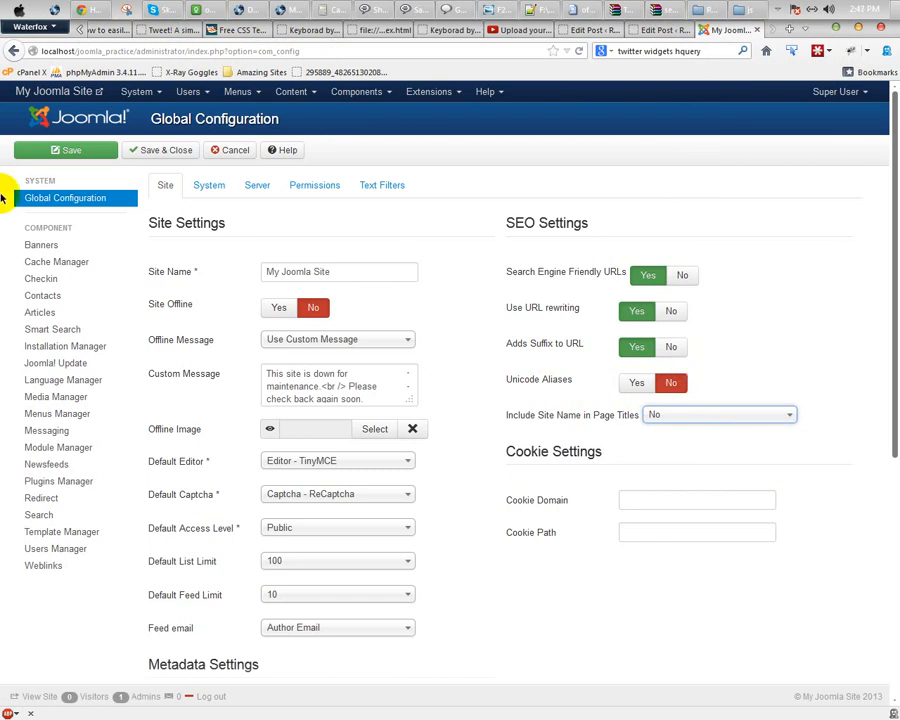
Step: Examine the global System settings, including the Help Server options and the debug, cache and session sections
{"action": "left_click", "coordinate": [209, 186]}
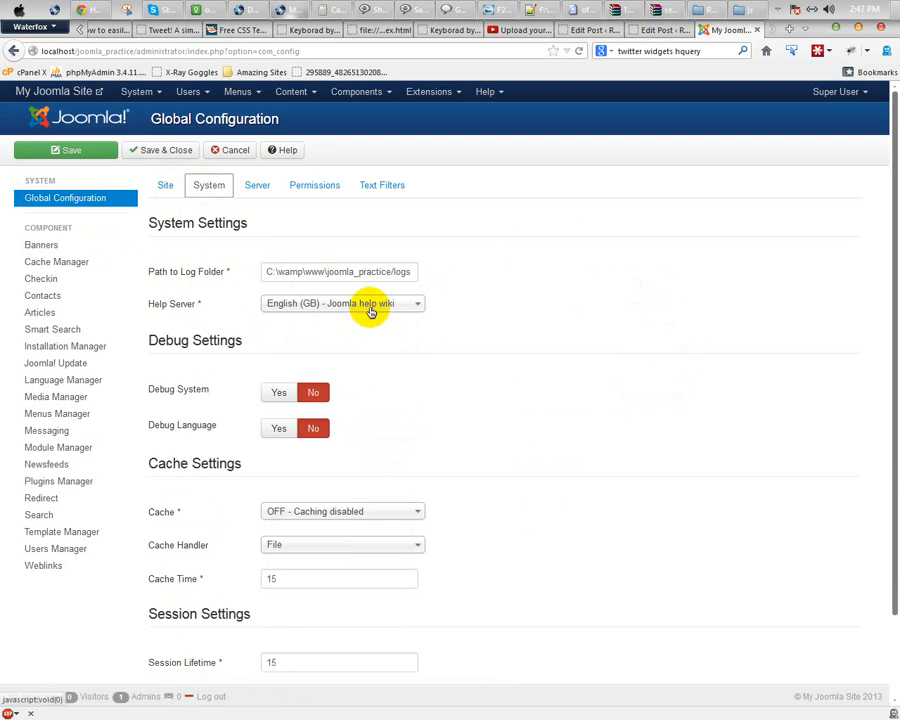
{"action": "left_click", "coordinate": [370, 312]}
{"action": "left_click", "coordinate": [337, 321]}
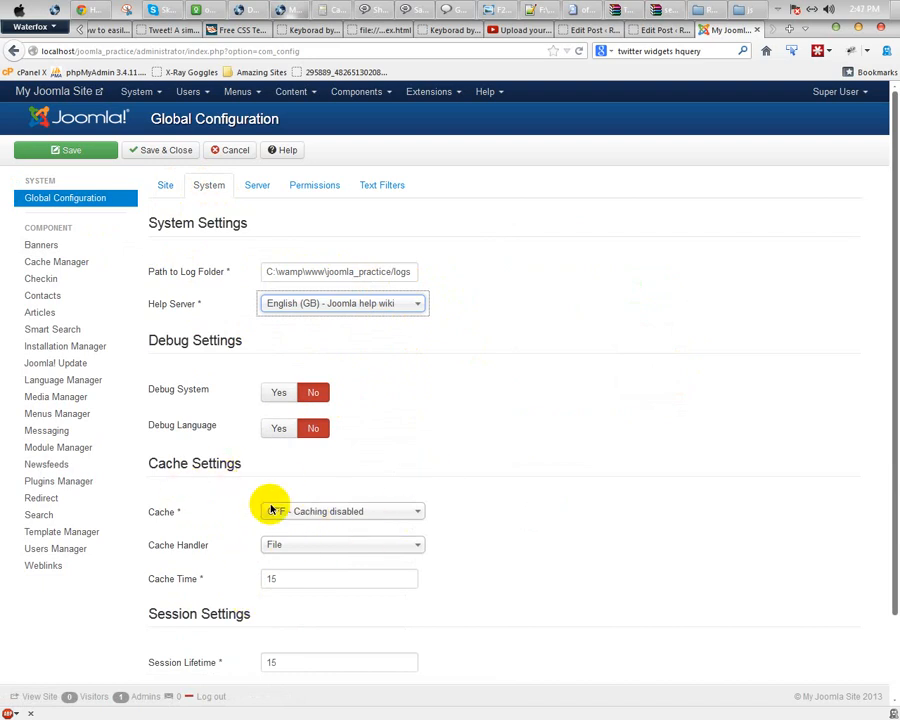
{"action": "scroll", "coordinate": [223, 540], "scroll_direction": "down", "scroll_amount": 2}
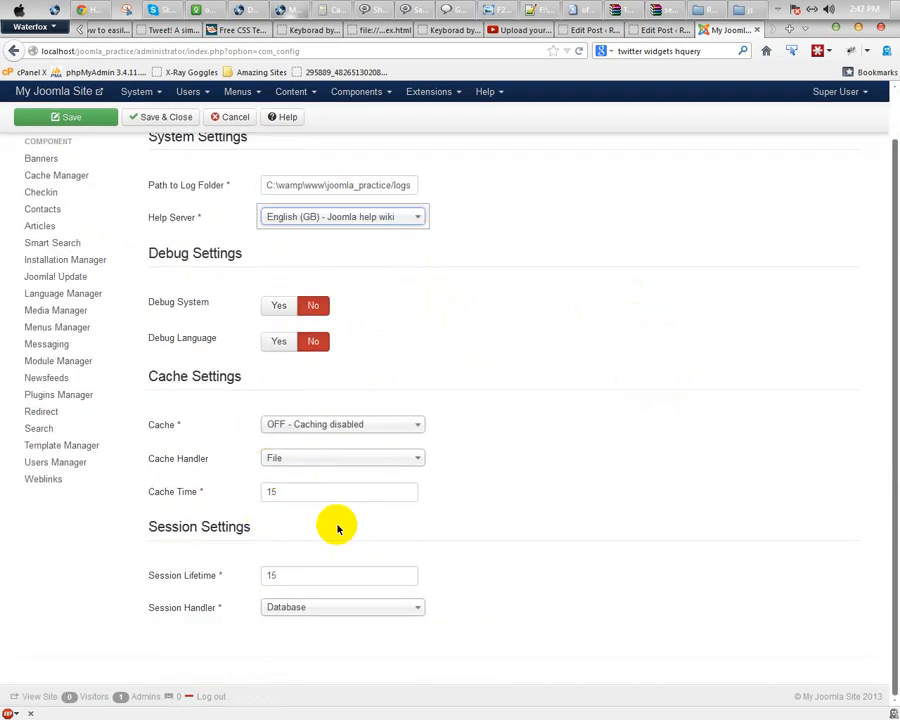
{"action": "scroll", "coordinate": [228, 516], "scroll_direction": "up", "scroll_amount": 2}
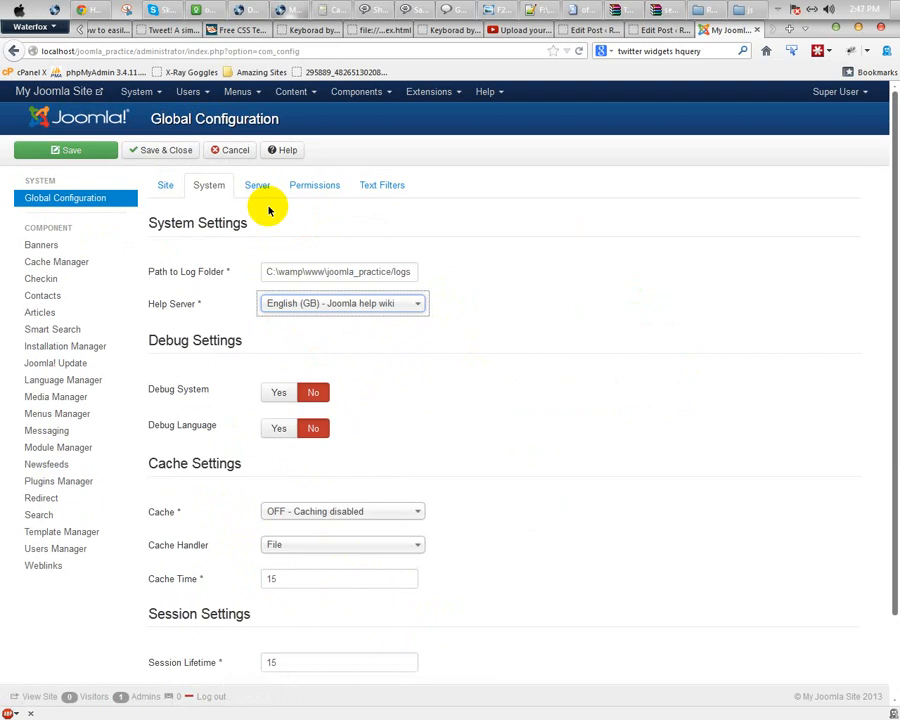
Step: Examine the global Server settings, covering the location, FTP, database and mail sections
{"action": "left_click", "coordinate": [252, 182]}
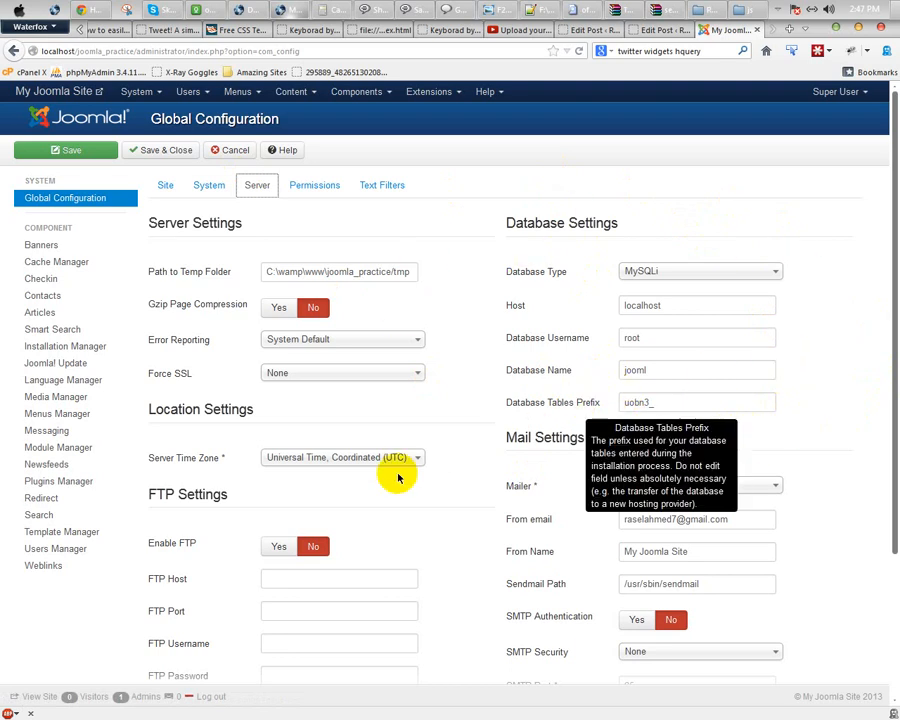
{"action": "scroll", "coordinate": [394, 519], "scroll_direction": "down", "scroll_amount": 1}
{"action": "scroll", "coordinate": [394, 519], "scroll_direction": "down", "scroll_amount": 3}
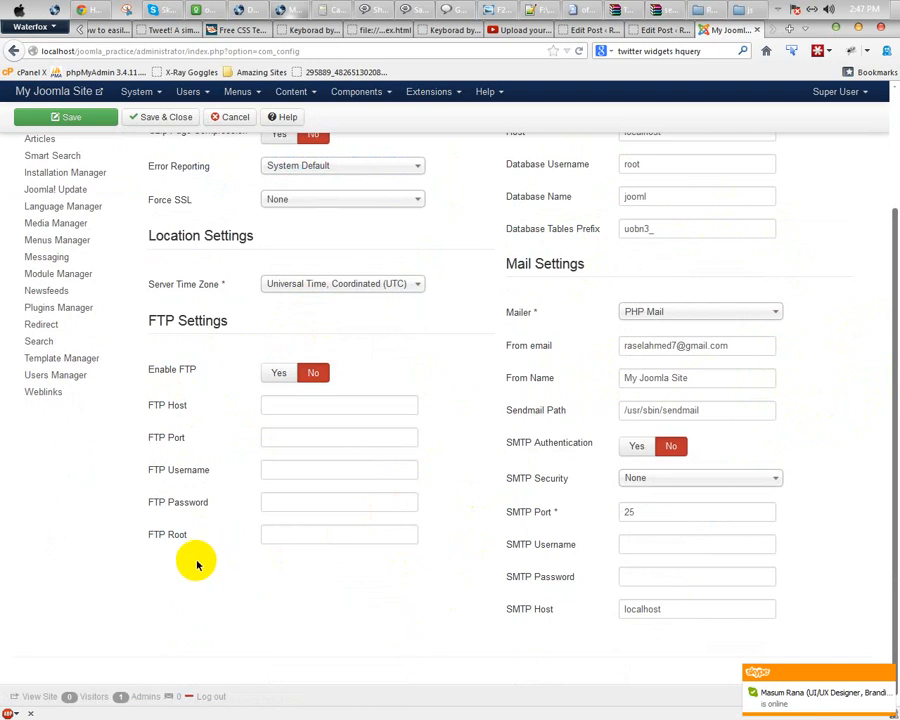
{"action": "scroll", "coordinate": [196, 562], "scroll_direction": "up", "scroll_amount": 3}
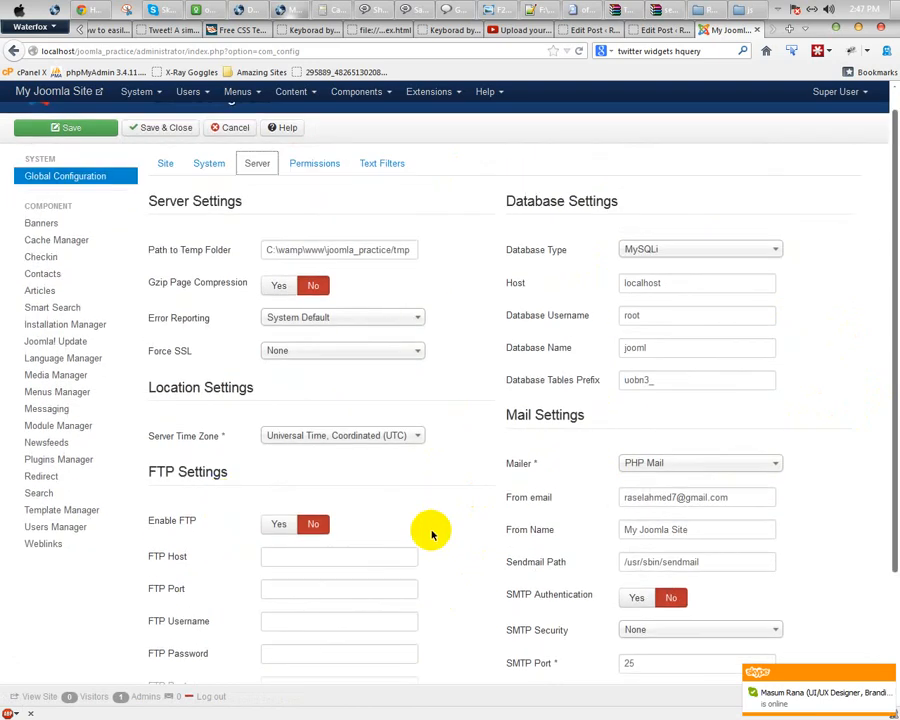
{"action": "scroll", "coordinate": [370, 440], "scroll_direction": "down", "scroll_amount": 3}
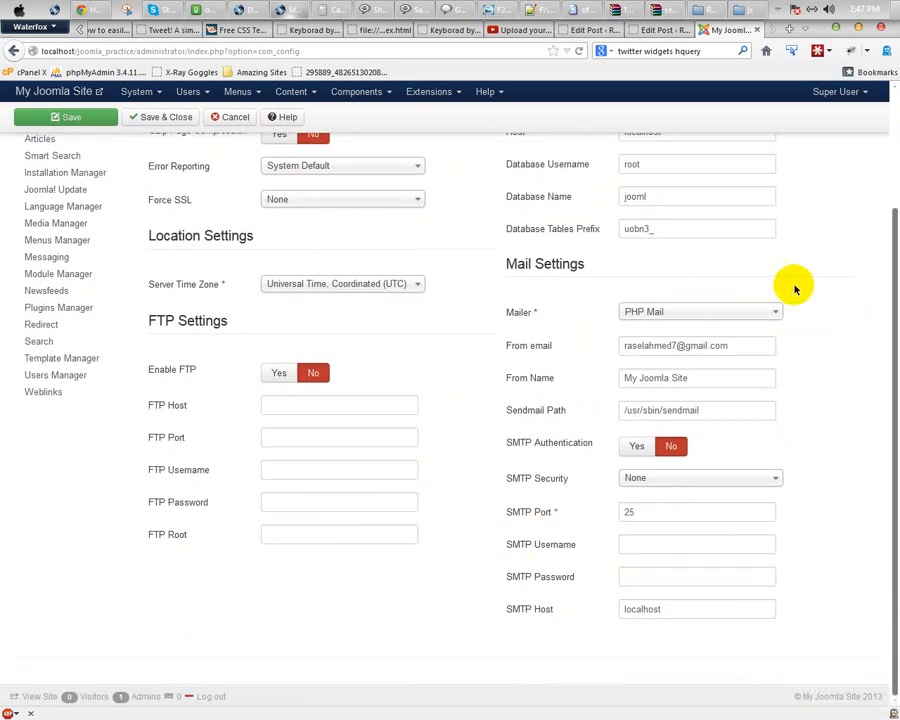
Step: Check the available Mailer options in the mail settings without changing the selection
{"action": "left_click", "coordinate": [692, 311]}
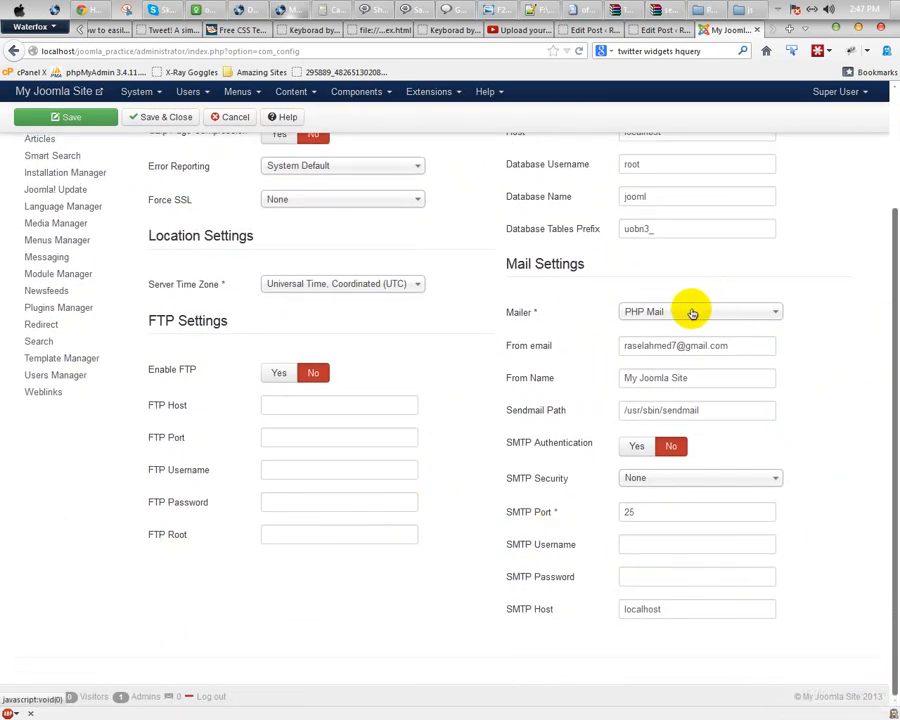
{"action": "left_click", "coordinate": [689, 312]}
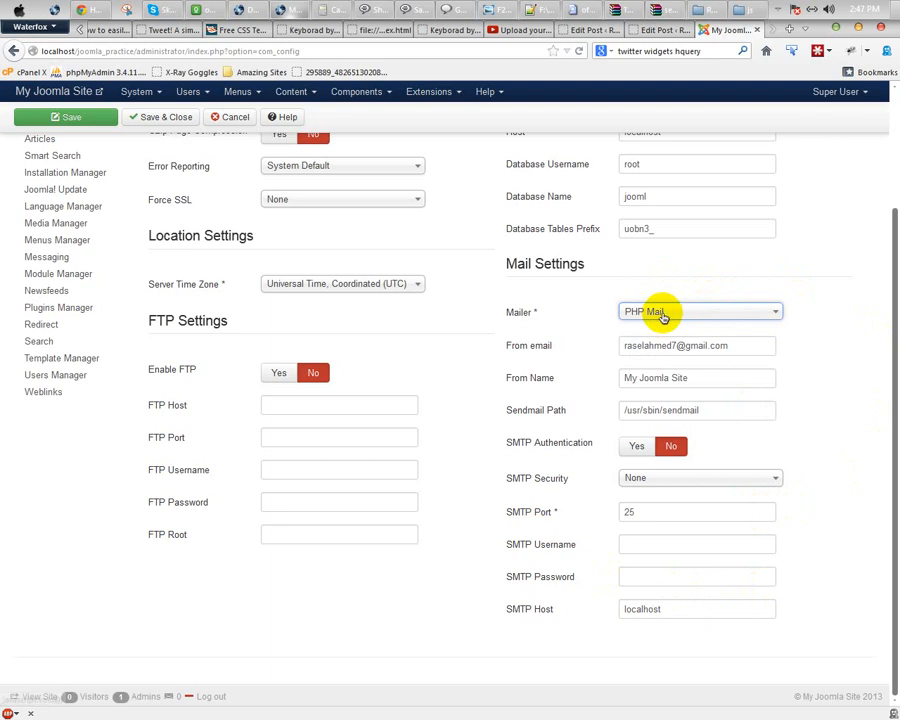
{"action": "left_click", "coordinate": [660, 313]}
{"action": "left_click", "coordinate": [660, 312]}
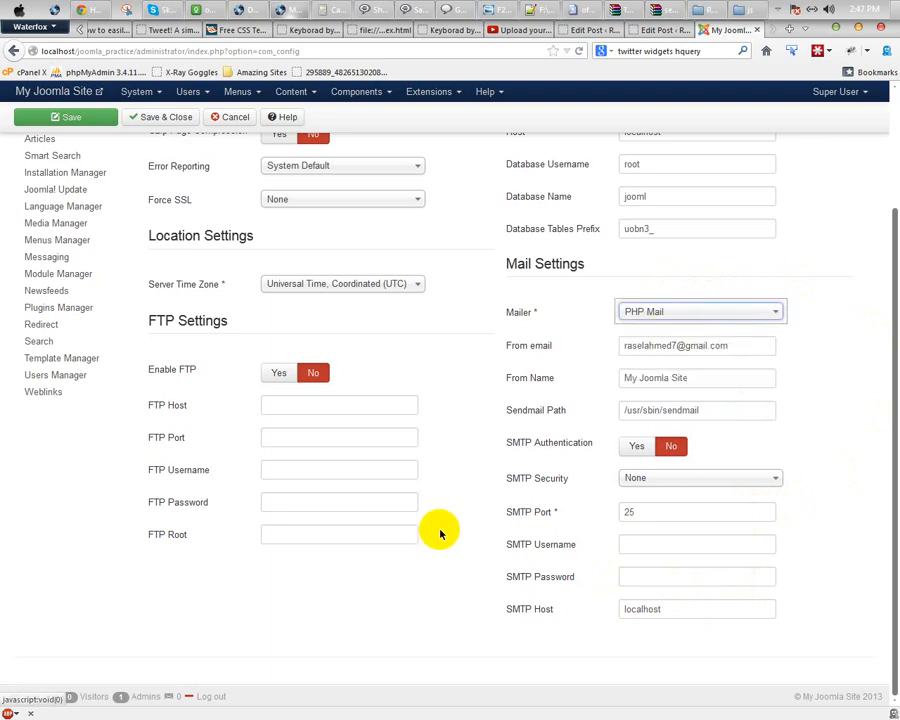
{"action": "left_click", "coordinate": [652, 315]}
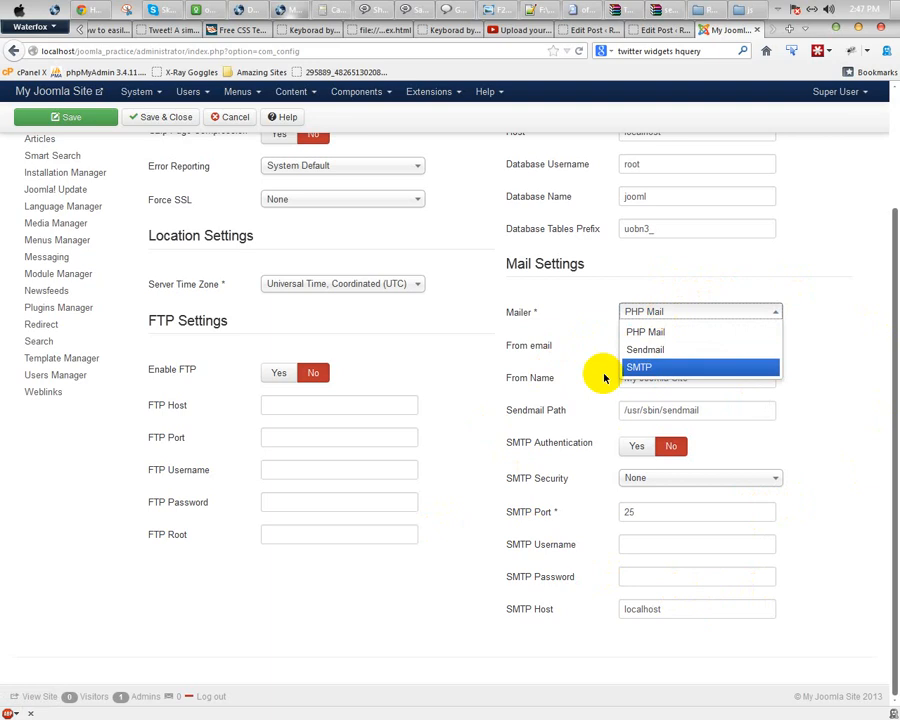
{"action": "left_click", "coordinate": [552, 420]}
{"action": "scroll", "coordinate": [533, 450], "scroll_direction": "up", "scroll_amount": 4}
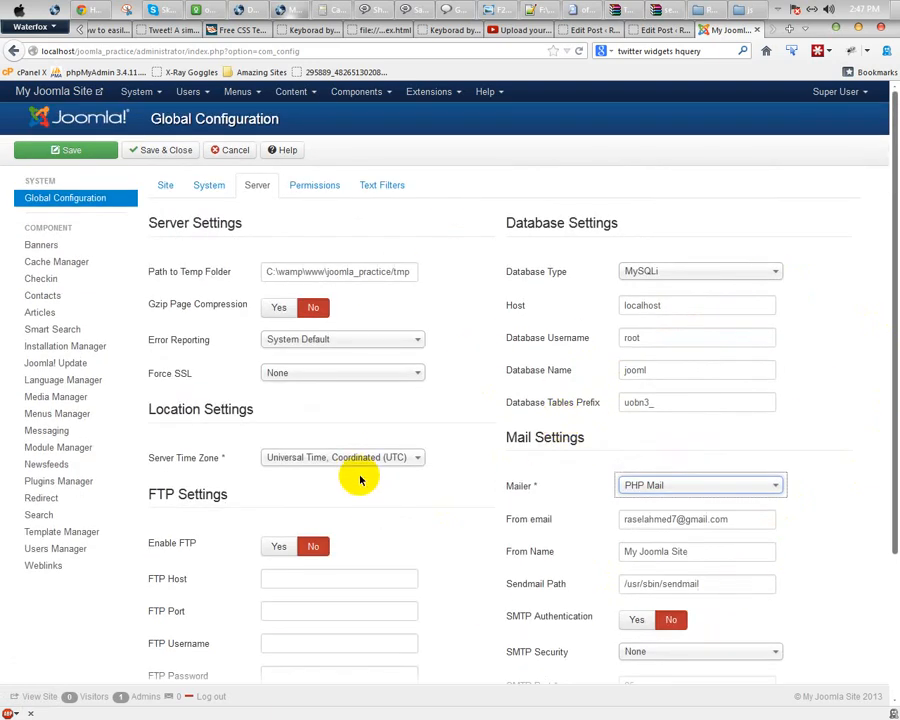
Step: Look over the permission settings and text filter settings, and return to the Site settings
{"action": "left_click", "coordinate": [316, 184]}
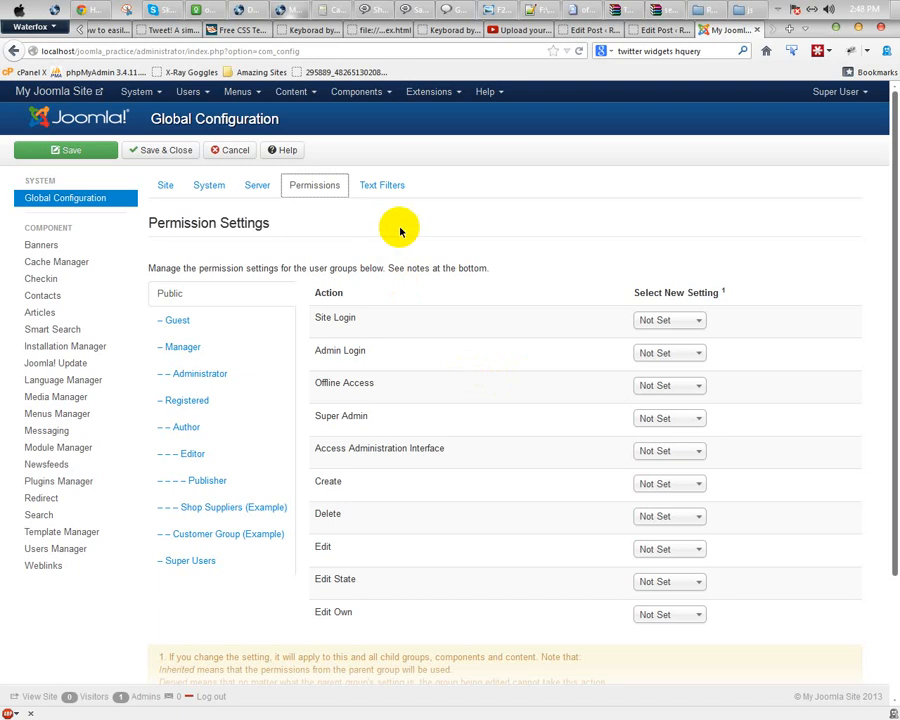
{"action": "left_click", "coordinate": [382, 185]}
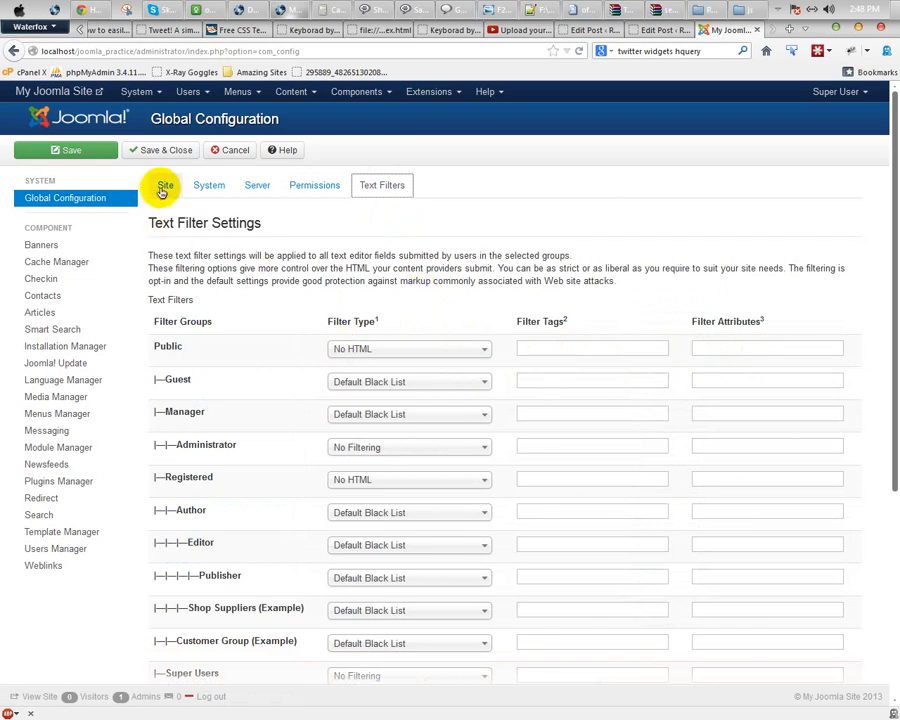
{"action": "left_click", "coordinate": [163, 187]}
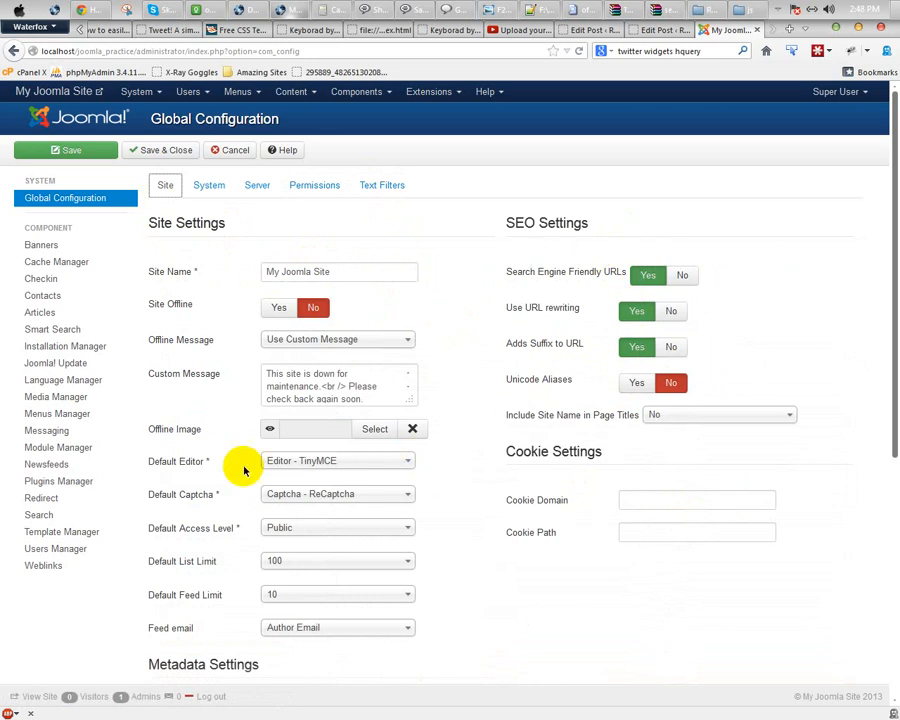
{"action": "scroll", "coordinate": [236, 467], "scroll_direction": "down", "scroll_amount": 5}
{"action": "scroll", "coordinate": [305, 516], "scroll_direction": "up", "scroll_amount": 5}
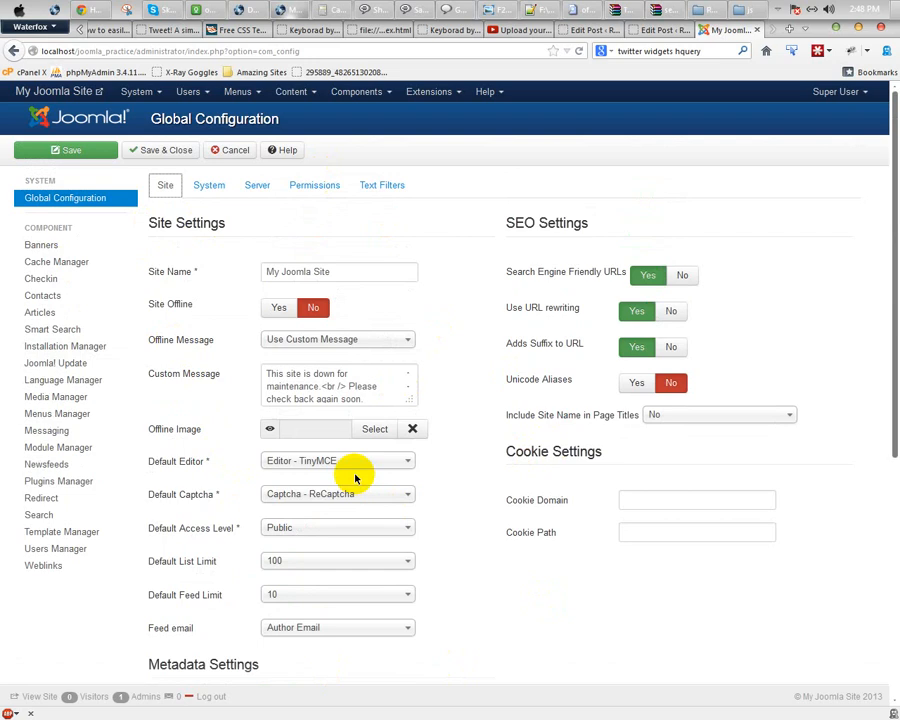
Step: View the Global Check-in maintenance page and the System Information page
{"action": "left_click", "coordinate": [157, 95]}
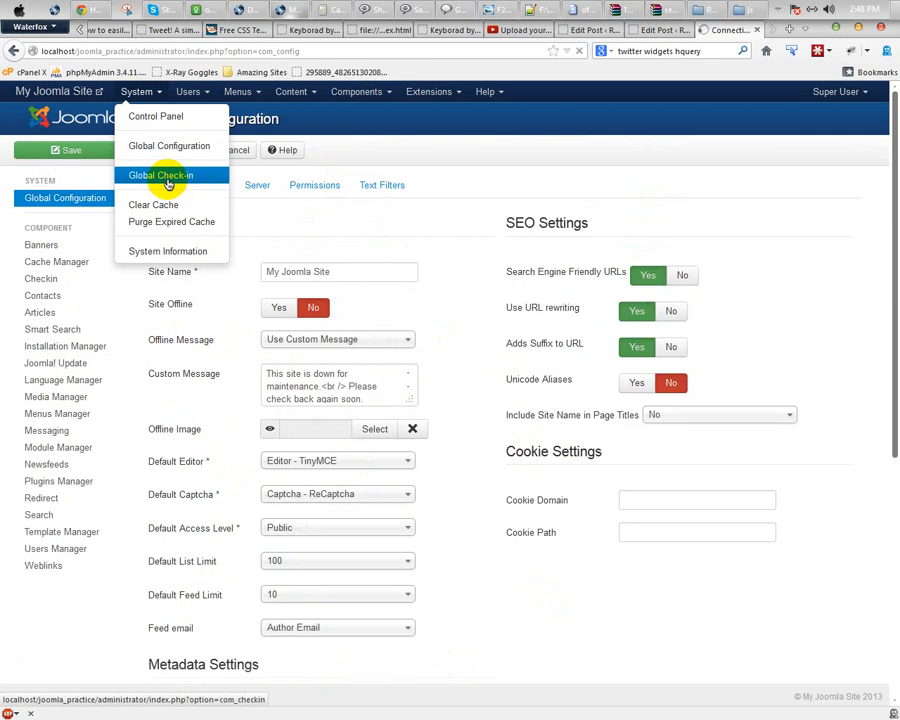
{"action": "left_click", "coordinate": [168, 184]}
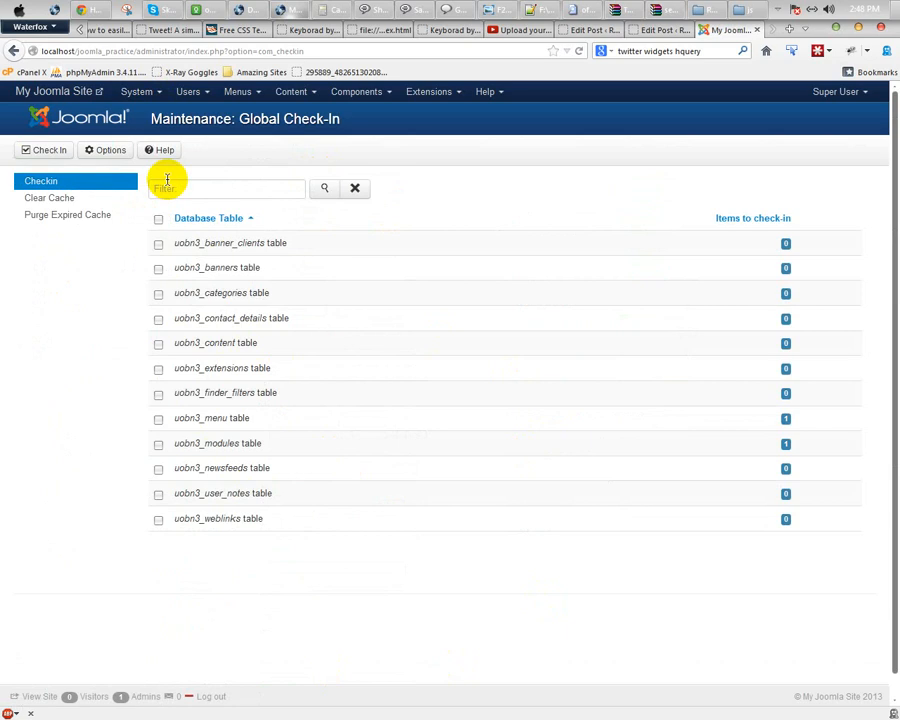
{"action": "left_click", "coordinate": [152, 95]}
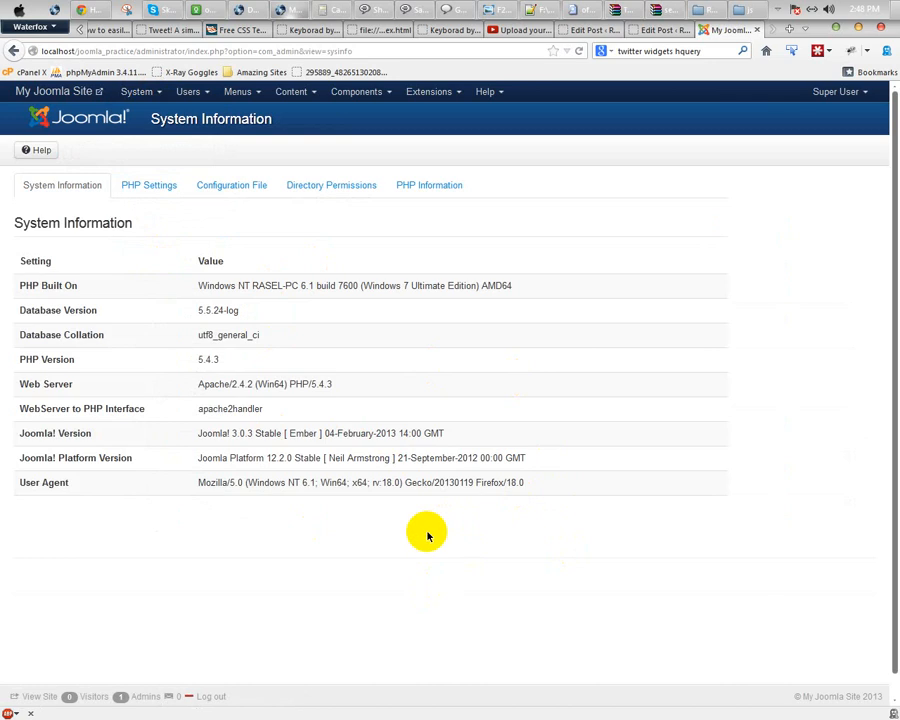
{"action": "left_click", "coordinate": [159, 96]}
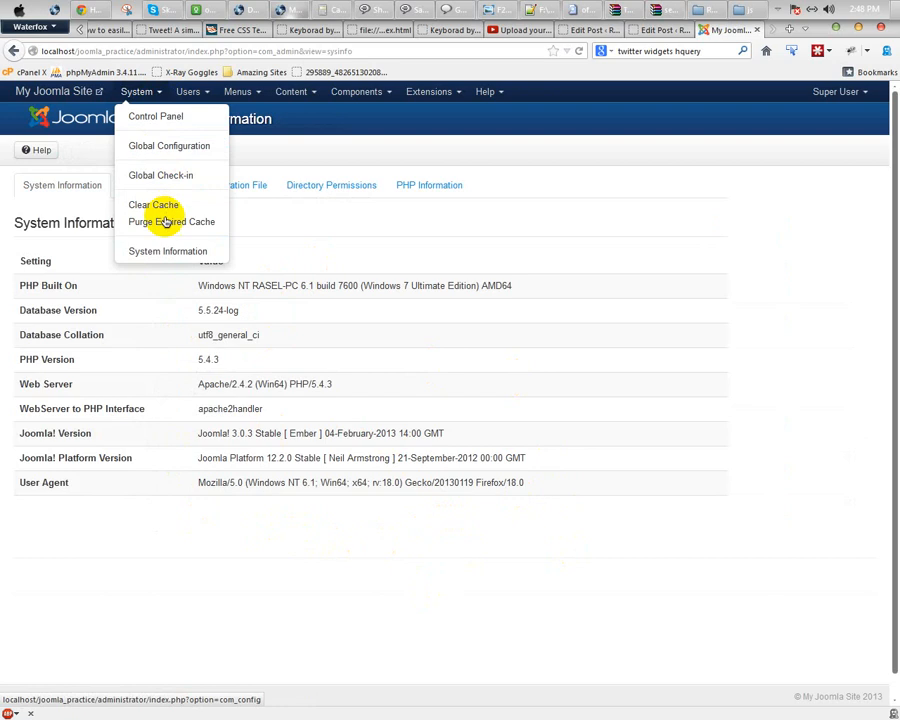
{"action": "left_click", "coordinate": [174, 151]}
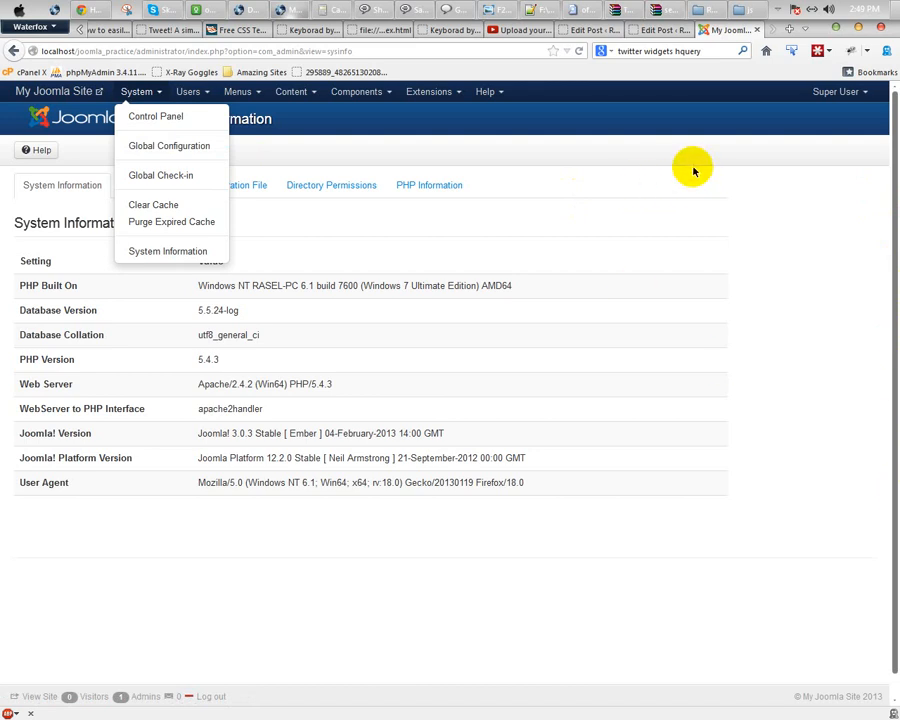
{"action": "left_click", "coordinate": [779, 11]}
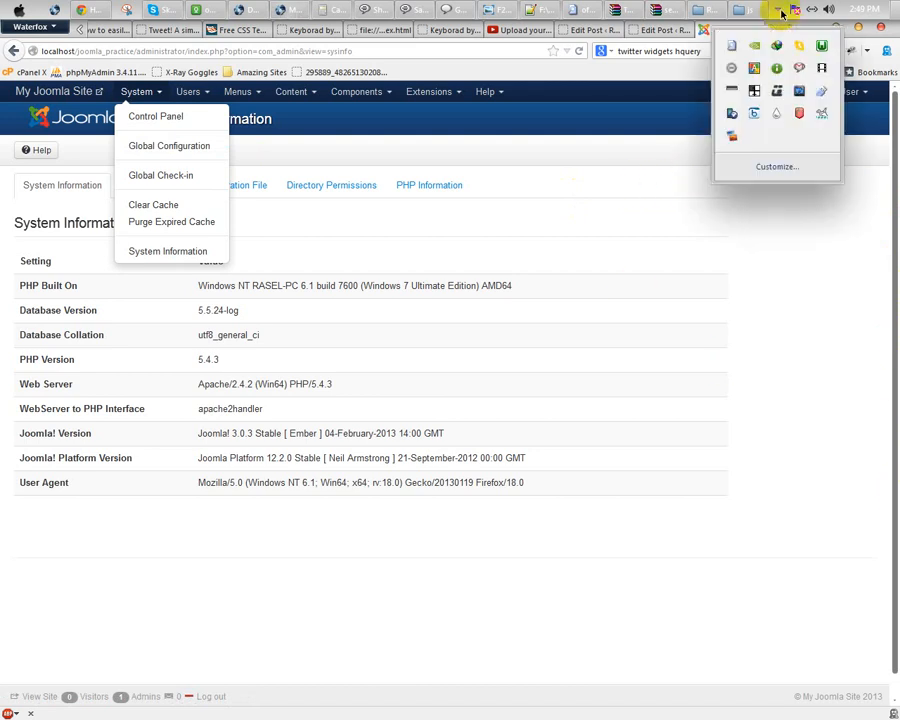